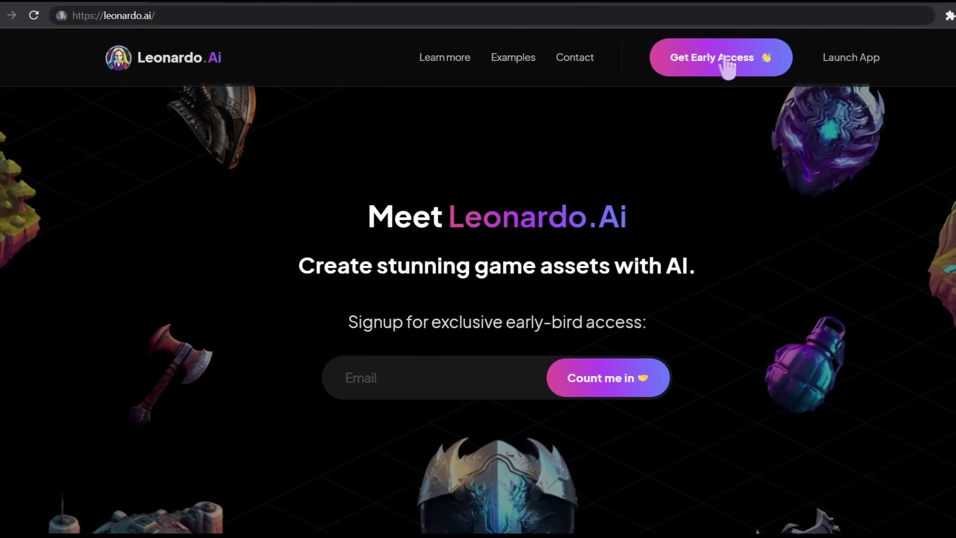
- Request early access on leonardo.ai to reach the Leonardo.Ai Discord server invite
left_click(725, 59)
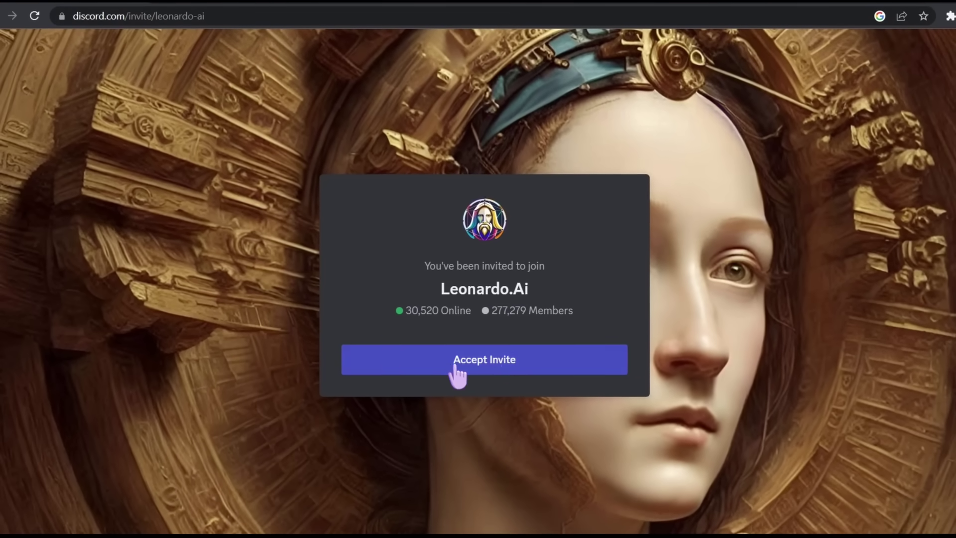
- Join the Leonardo.Ai Discord server, choosing Create Art and ticking both acknowledgements
left_click(508, 362)
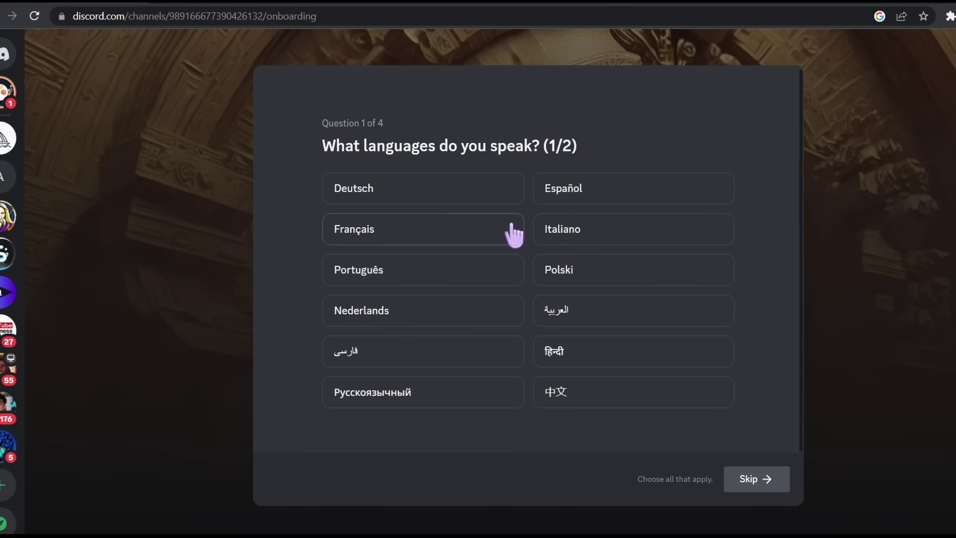
left_click(757, 478)
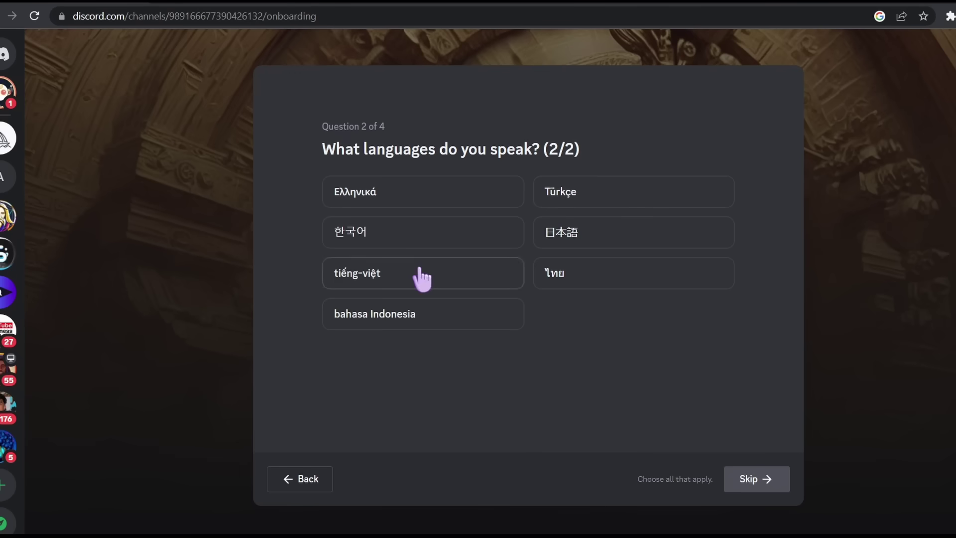
left_click(754, 478)
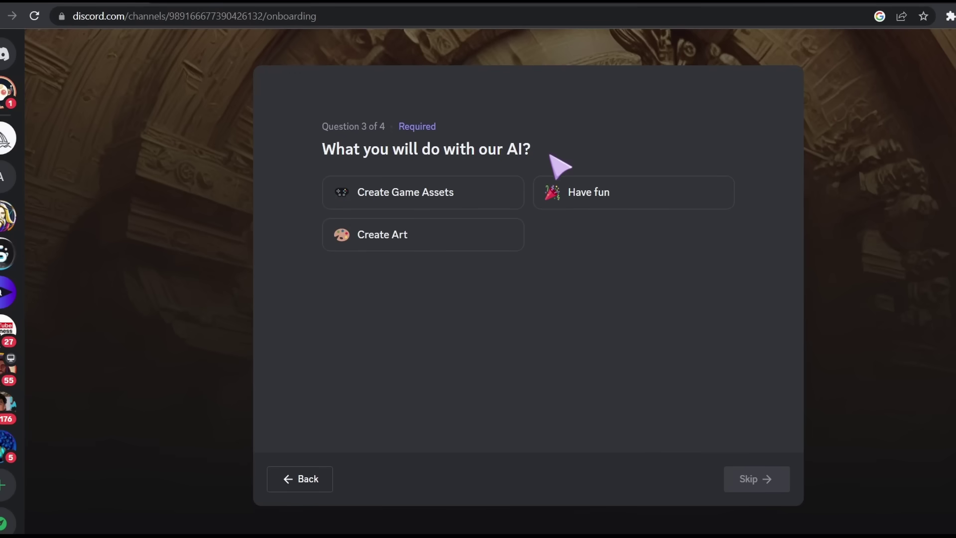
left_click(409, 239)
left_click(757, 480)
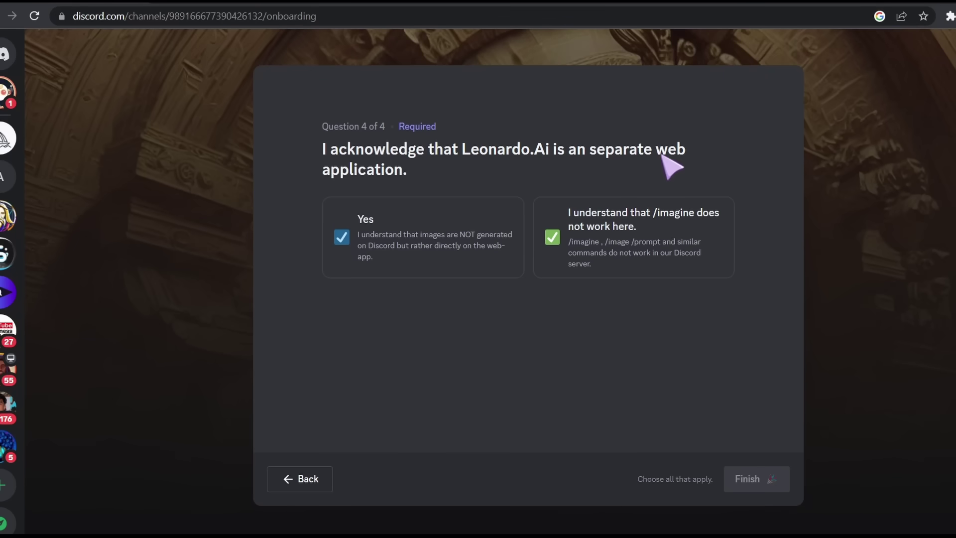
left_click(379, 254)
left_click(610, 269)
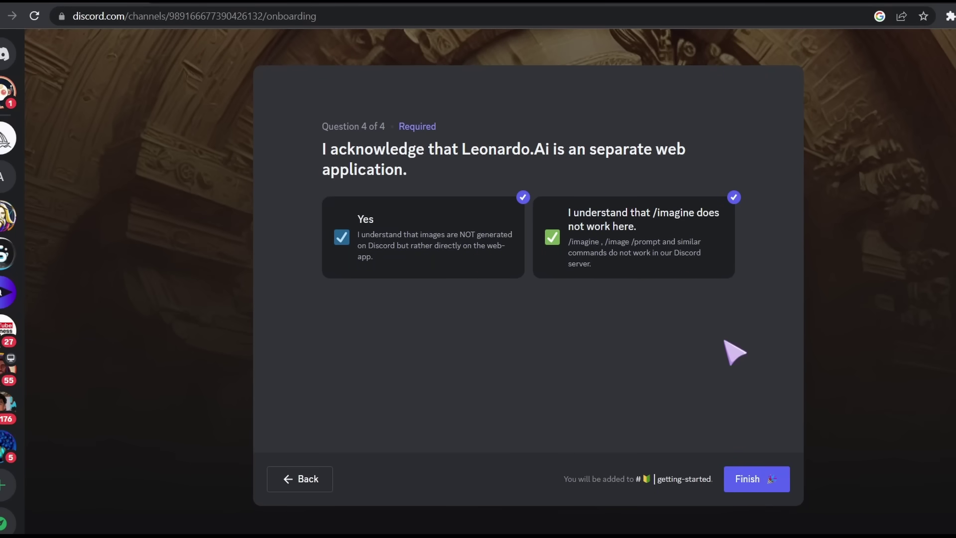
left_click(745, 483)
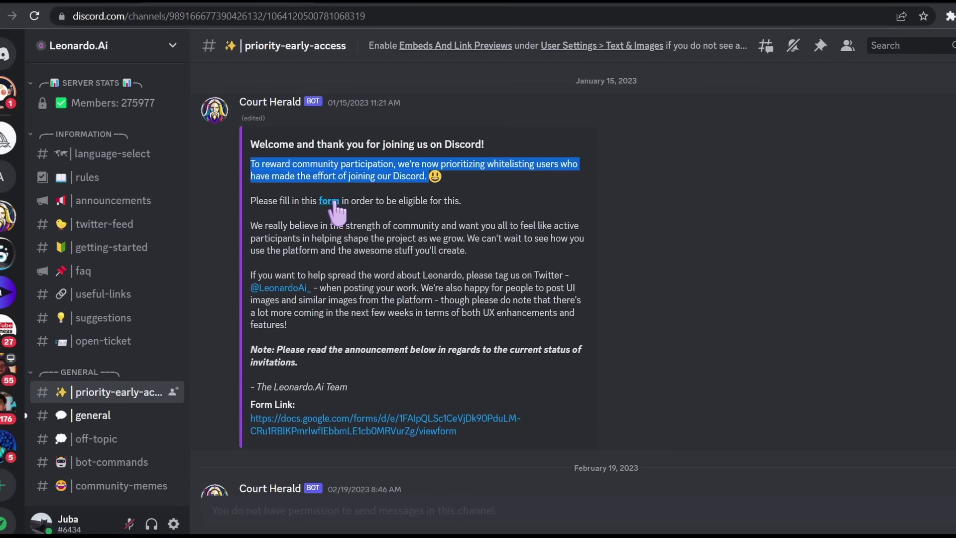
- Open the early-access form link, then launch the web app as a whitelisted user
left_click(329, 201)
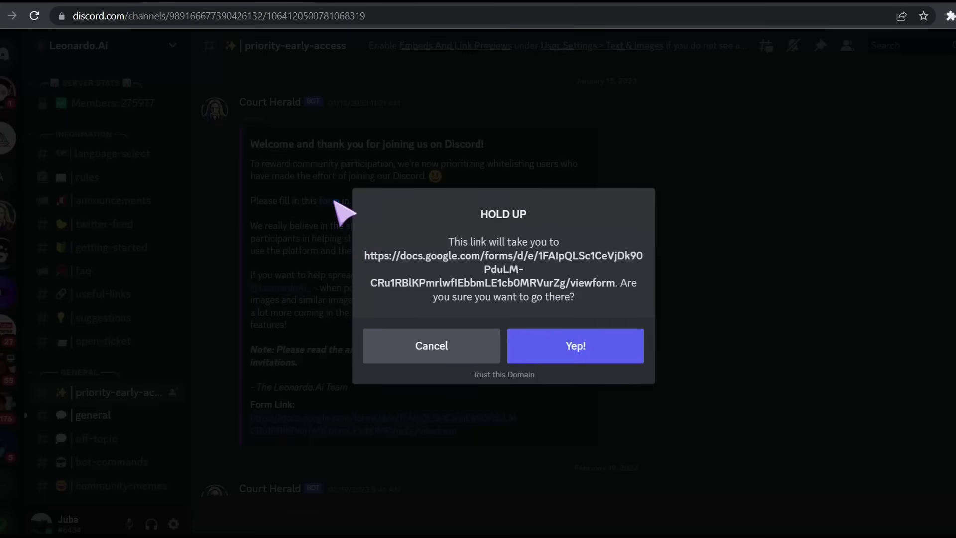
left_click(580, 356)
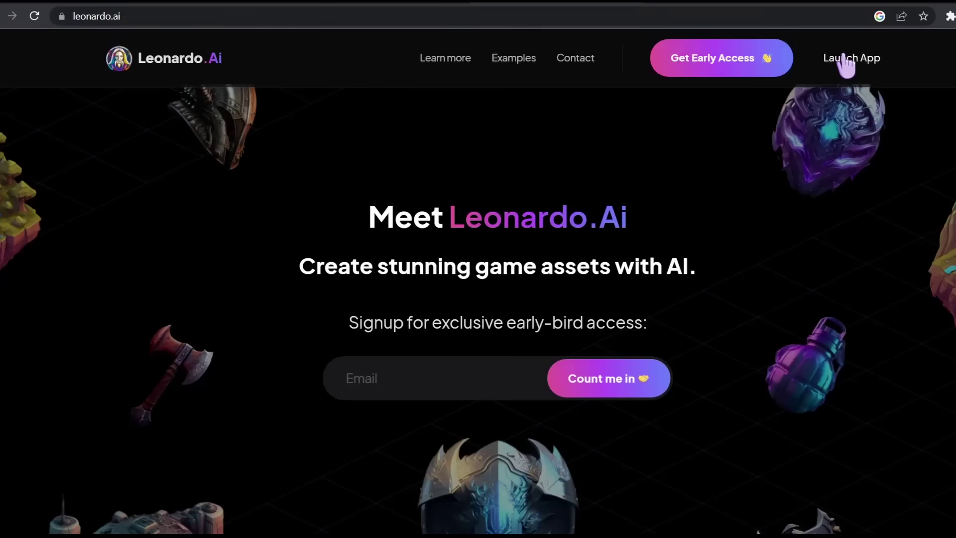
left_click(846, 61)
left_click(487, 230)
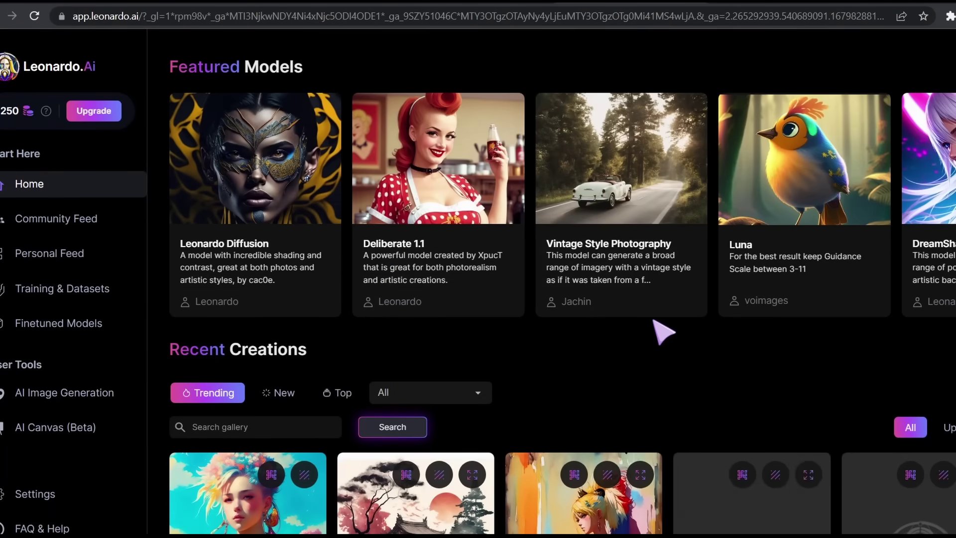
- Switch Recent Creations to Top and scroll through the community gallery
left_click(337, 392)
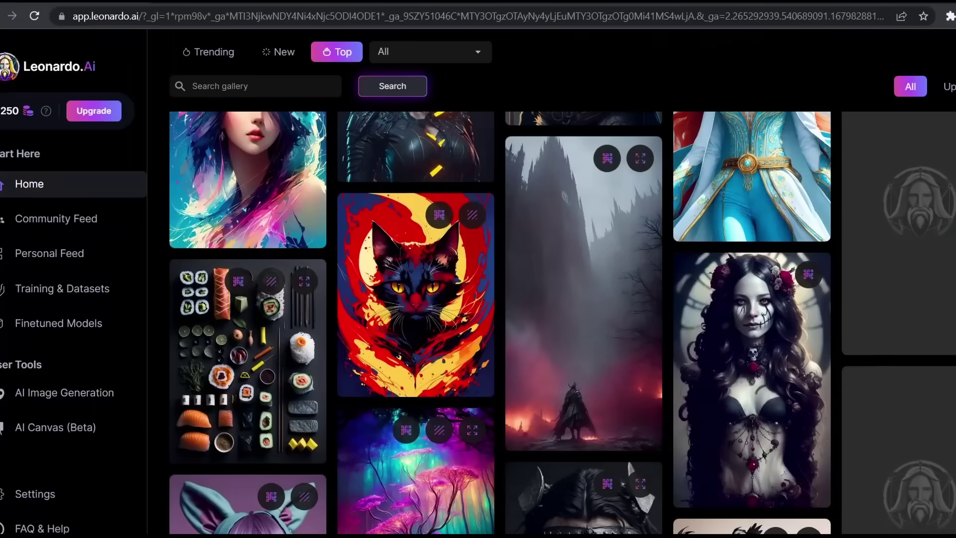
scroll(348, 324, "up", 2)
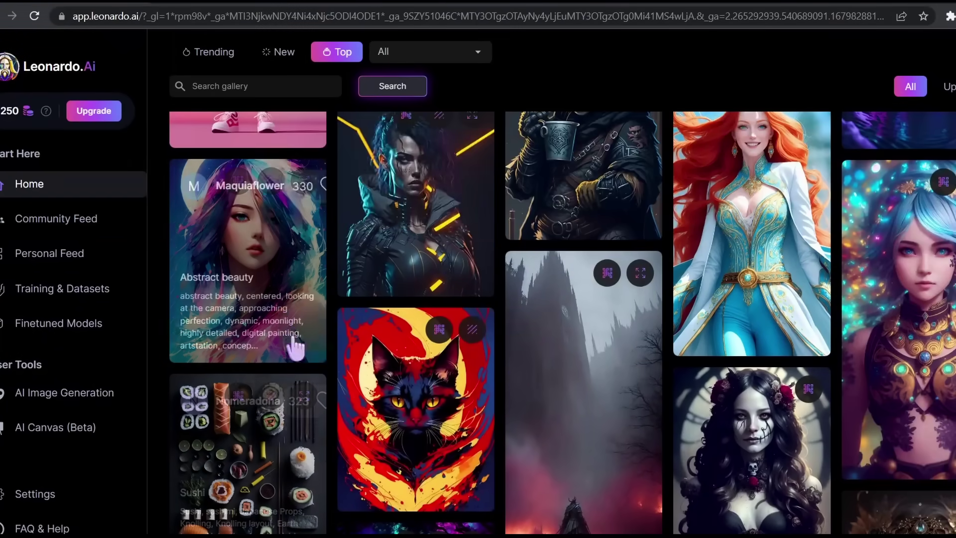
scroll(777, 264, "down", 5)
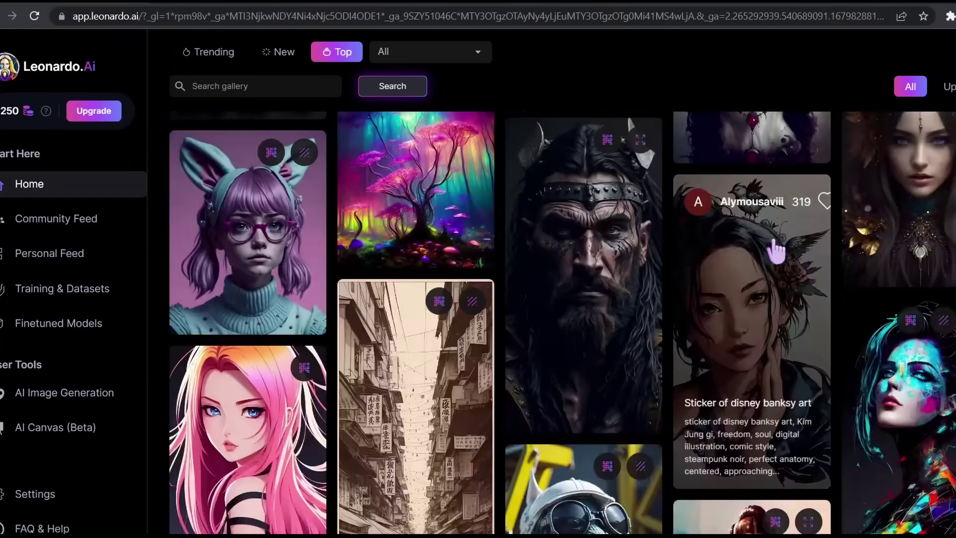
scroll(782, 257, "down", 5)
scroll(784, 257, "down", 8)
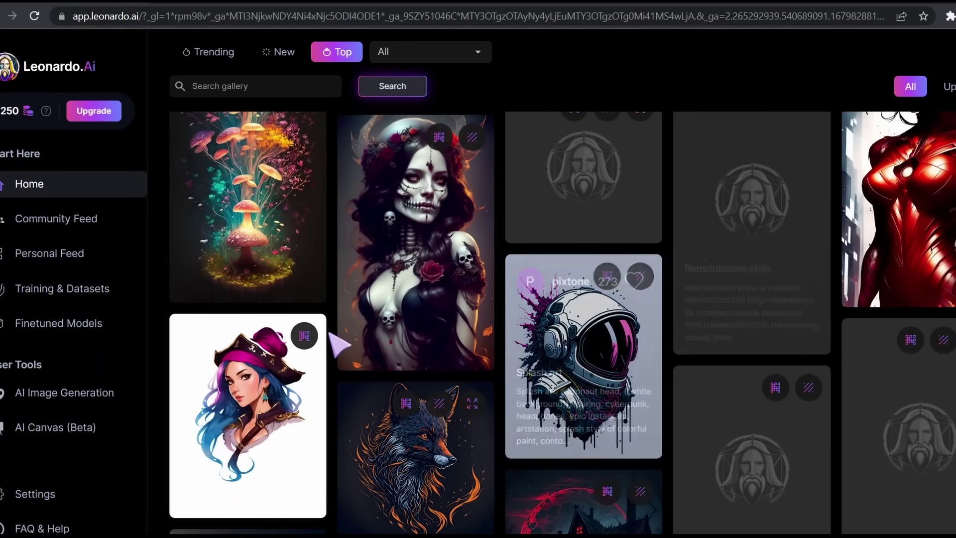
scroll(233, 314, "down", 1)
scroll(323, 358, "down", 1)
scroll(747, 383, "down", 2)
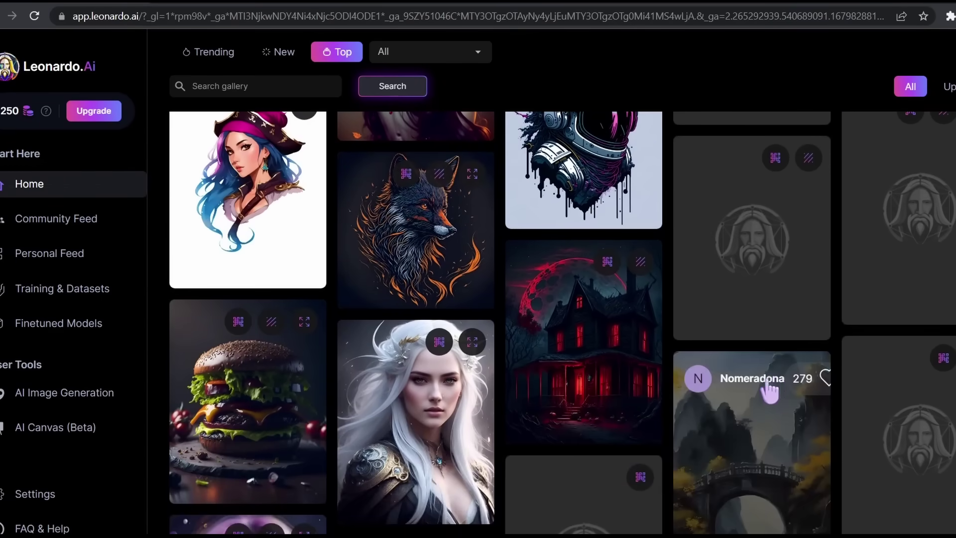
scroll(448, 391, "down", 10)
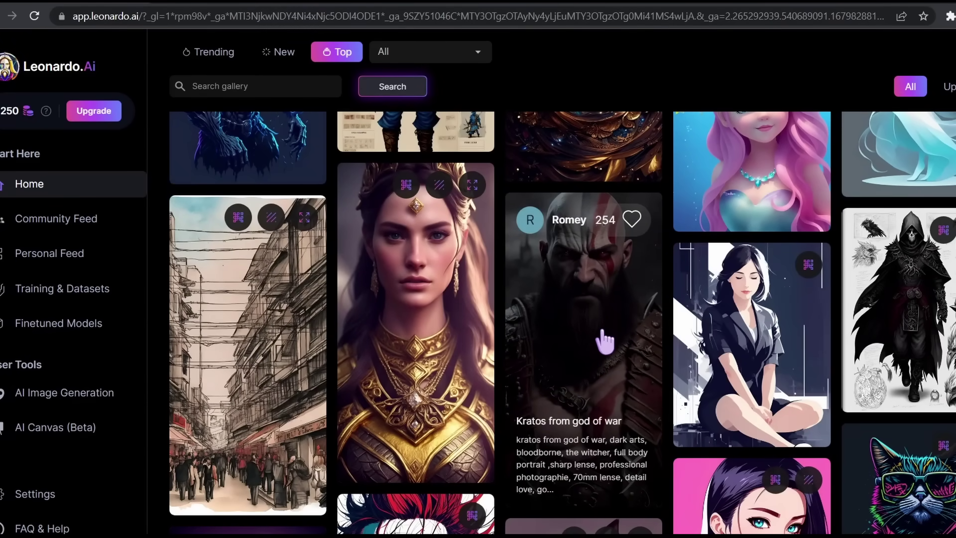
- Review the Kratos image's prompt, 512 × 1024 resolution, date and model, then open Finetuned Models
left_click(604, 342)
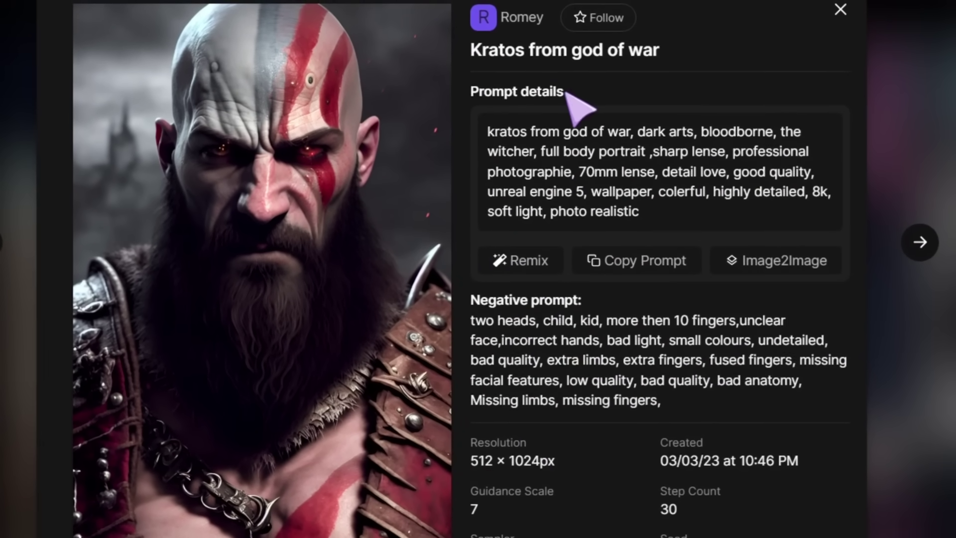
left_click_drag(566, 92, 498, 90)
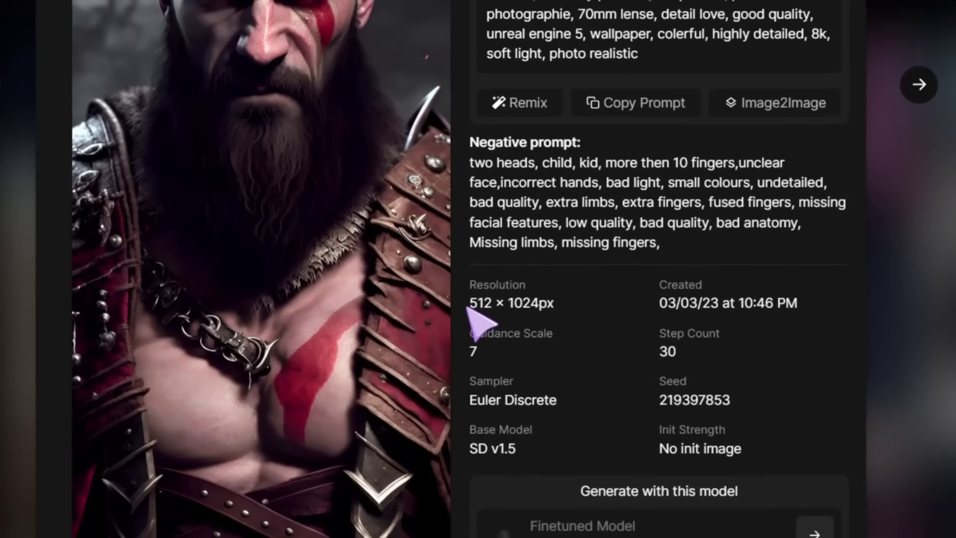
left_click_drag(472, 459, 572, 472)
left_click(635, 324)
left_click_drag(660, 302, 726, 302)
left_click(537, 510)
left_click_drag(533, 524, 636, 525)
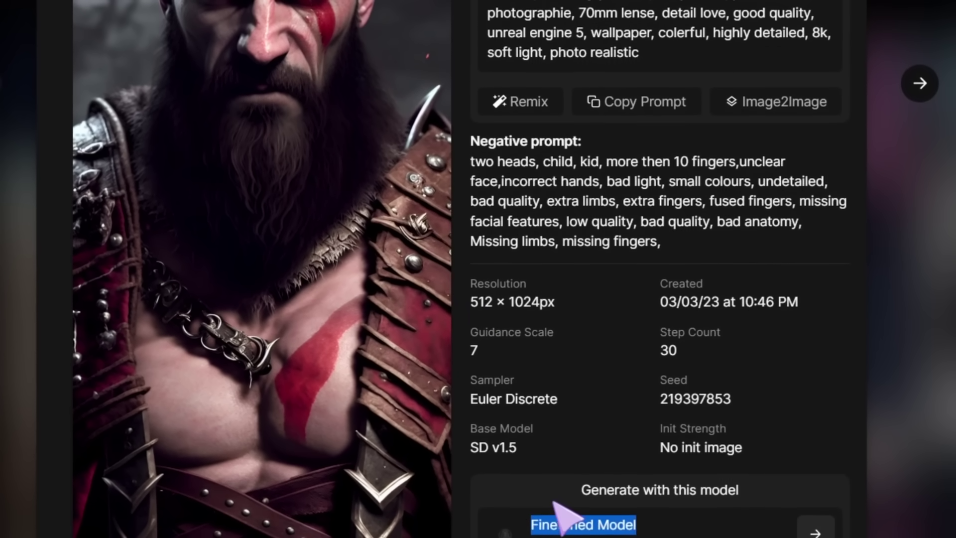
left_click(562, 520)
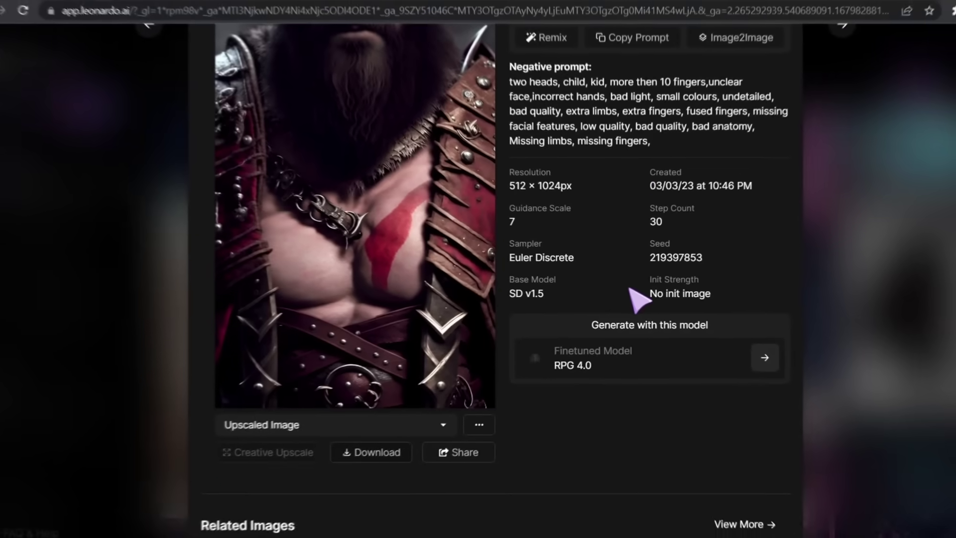
left_click(82, 324)
left_click(83, 326)
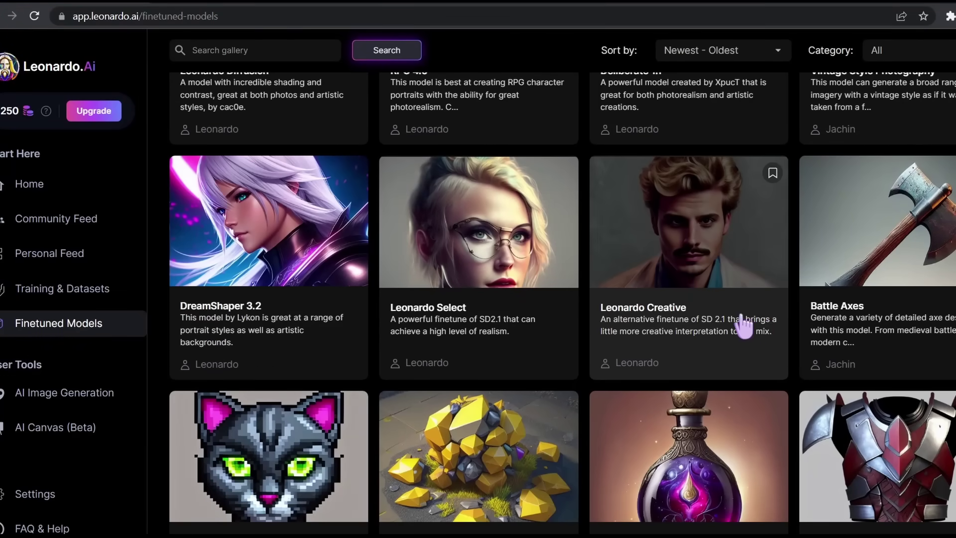
- View the Cute Animal Characters model and its example images, then return to the home page
scroll(222, 342, "down", 5)
scroll(591, 346, "down", 9)
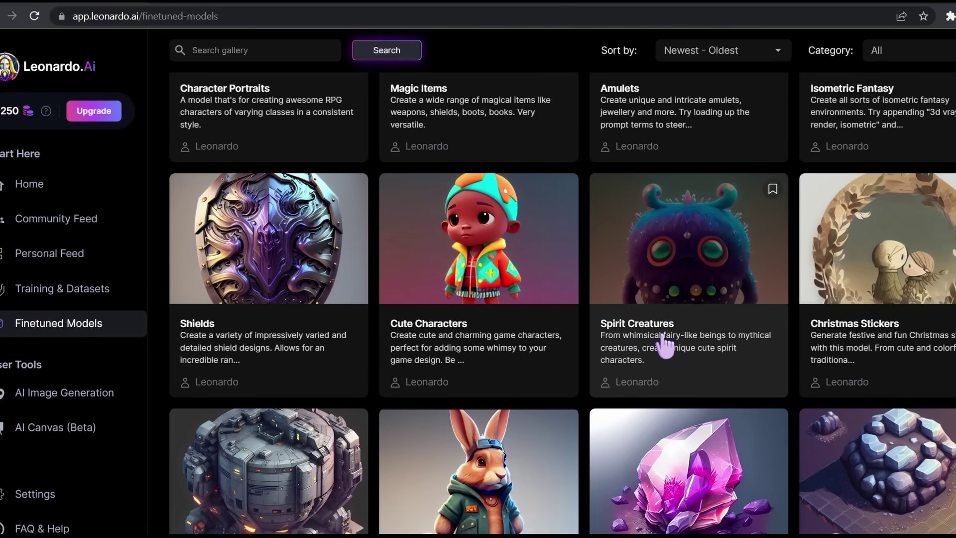
scroll(665, 344, "down", 5)
left_click(483, 315)
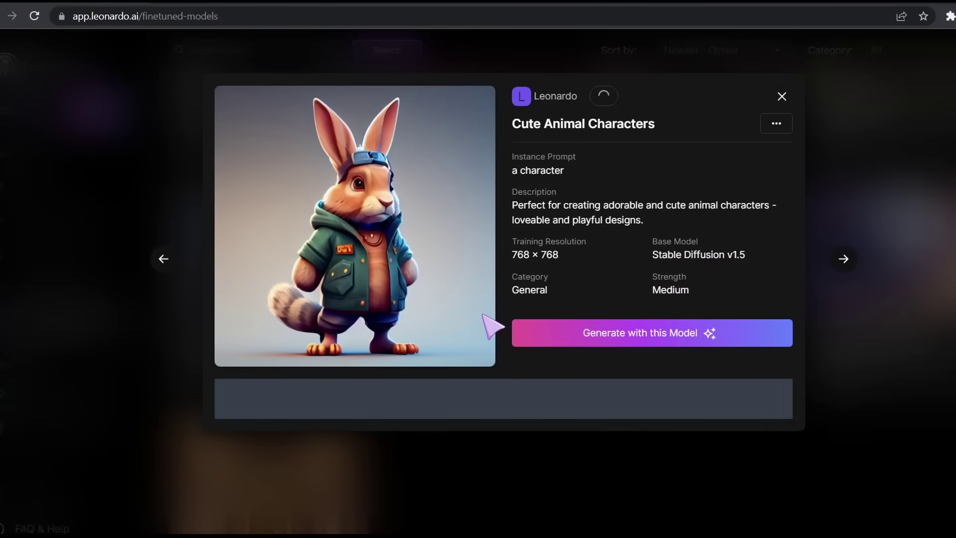
scroll(548, 279, "down", 3)
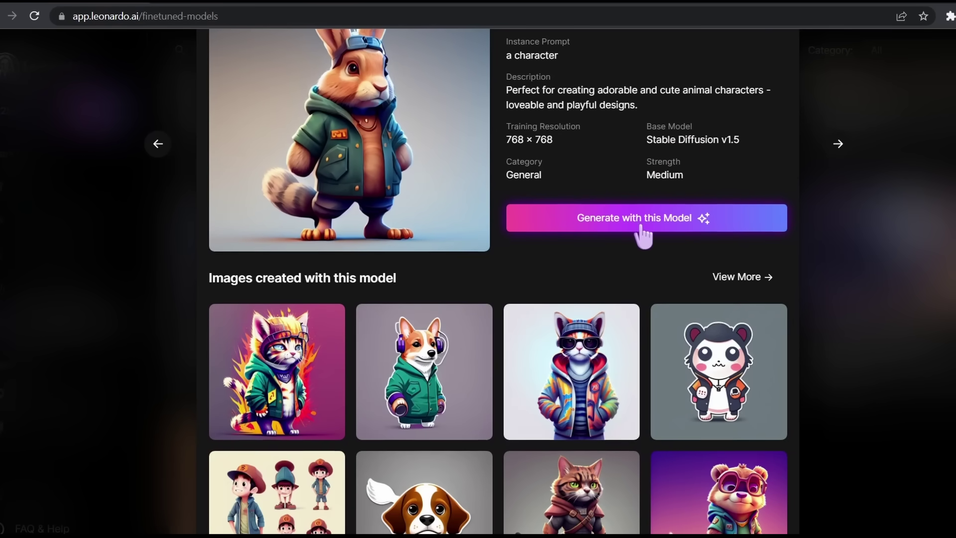
scroll(640, 234, "down", 3)
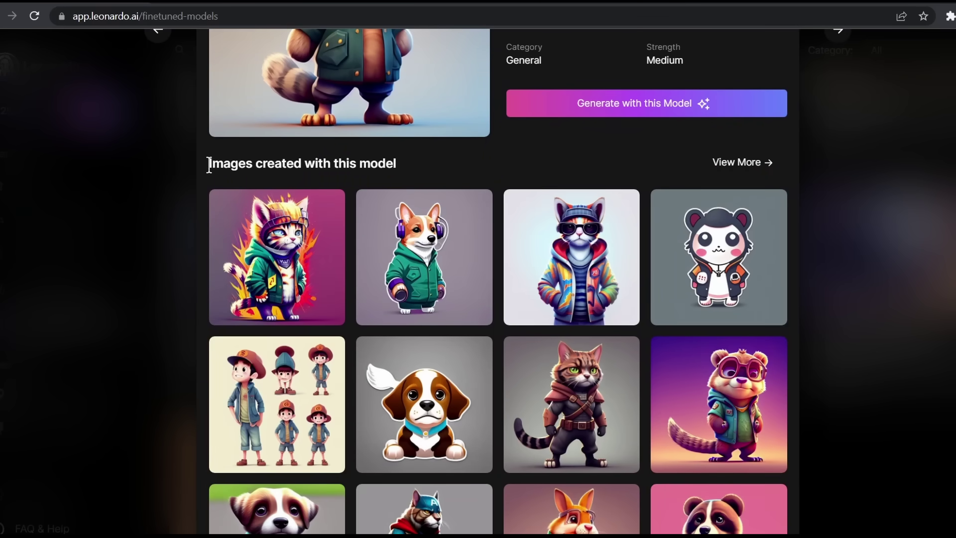
left_click_drag(243, 163, 380, 163)
left_click(405, 173)
scroll(437, 196, "up", 5)
left_click(864, 186)
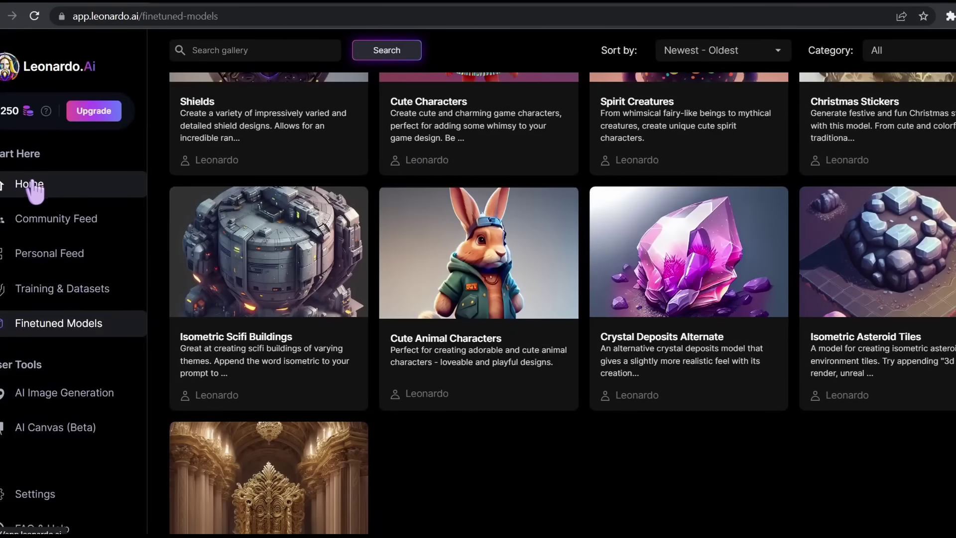
left_click(33, 185)
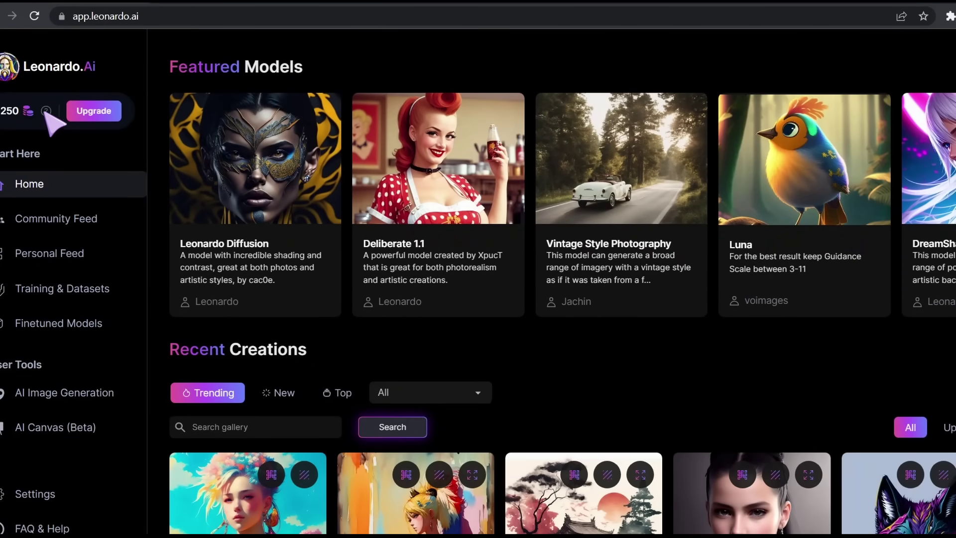
left_click(97, 112)
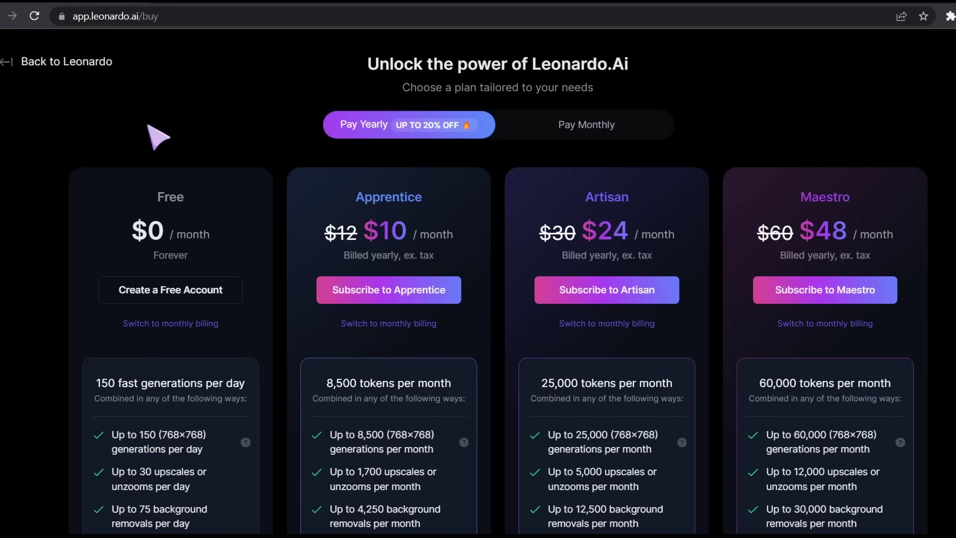
left_click_drag(339, 61, 687, 53)
scroll(218, 128, "down", 2)
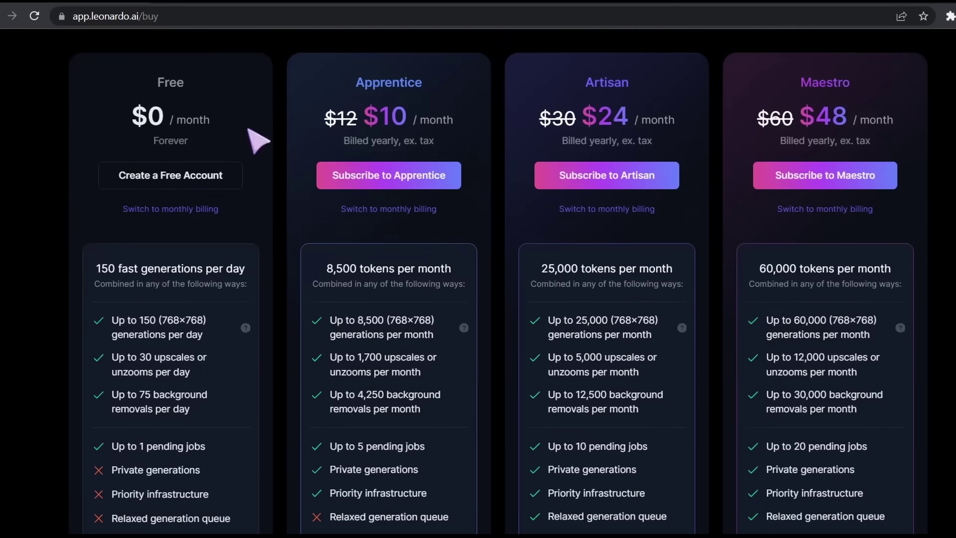
left_click_drag(378, 111, 453, 119)
left_click_drag(577, 114, 642, 117)
left_click_drag(773, 114, 848, 118)
left_click(853, 115)
left_click_drag(140, 117, 179, 89)
left_click(149, 111)
scroll(149, 199, "up", 2)
triple_click(141, 383)
left_click_drag(140, 383, 172, 277)
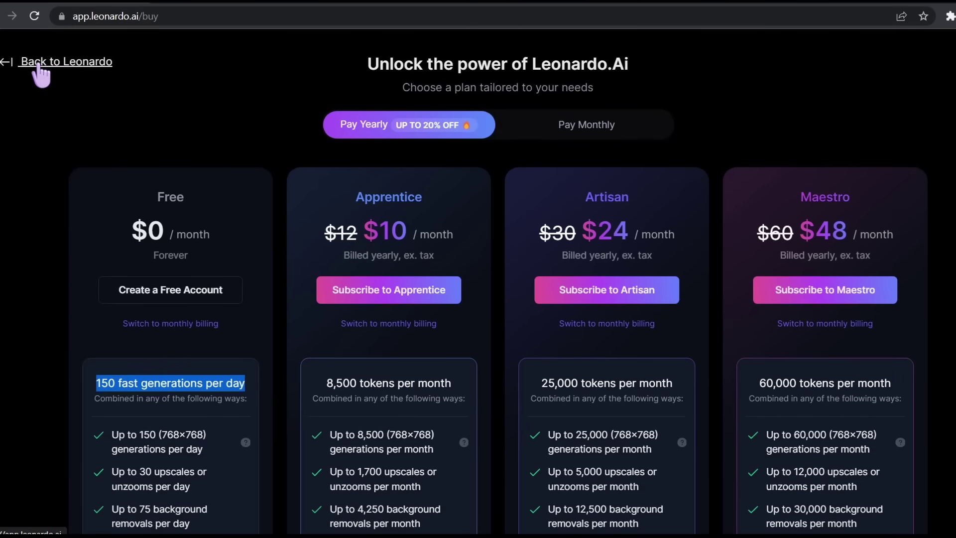
- Start a Leonardo Diffusion generation and paste the astronaut goldfish bowl prompt
left_click(37, 64)
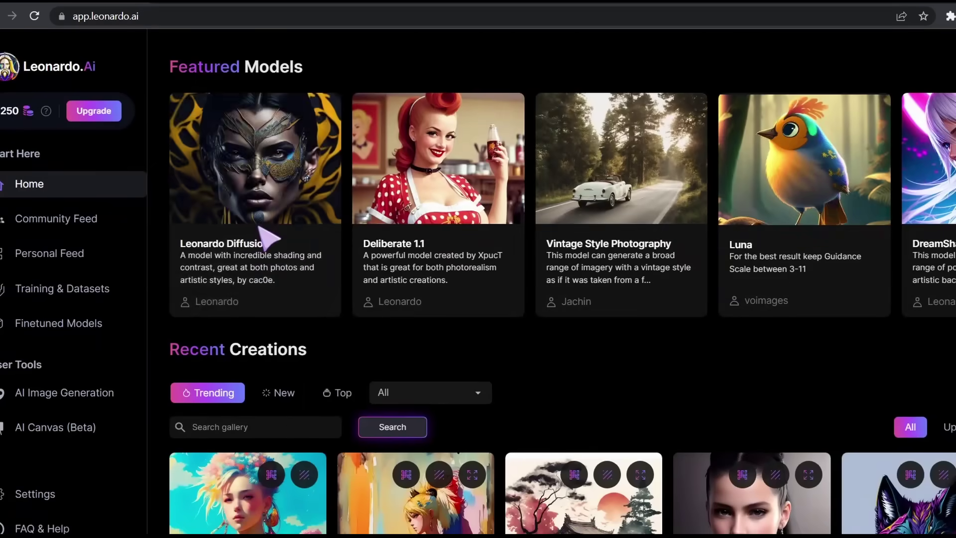
left_click(267, 239)
left_click(646, 301)
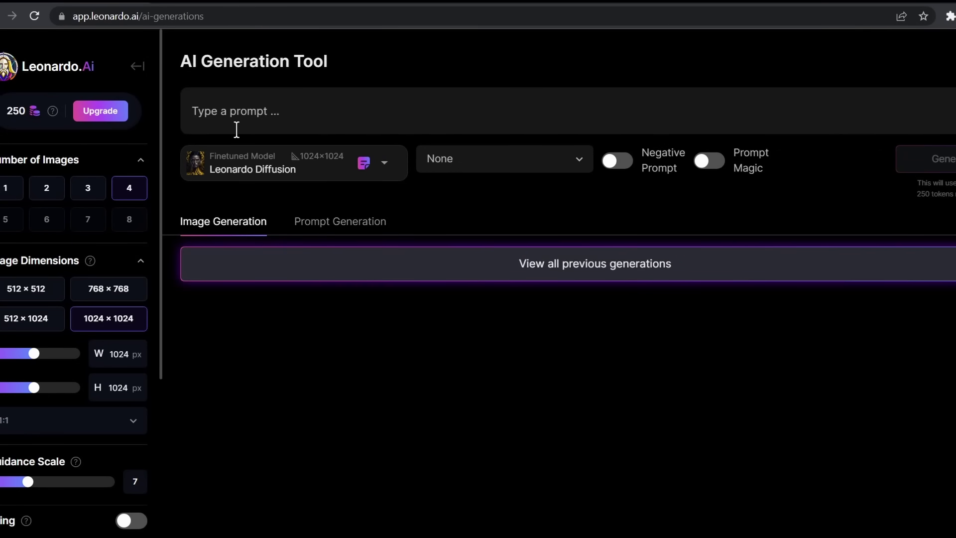
left_click(236, 130)
type("An Astronaut with a goldfish bowl full of water for a head")
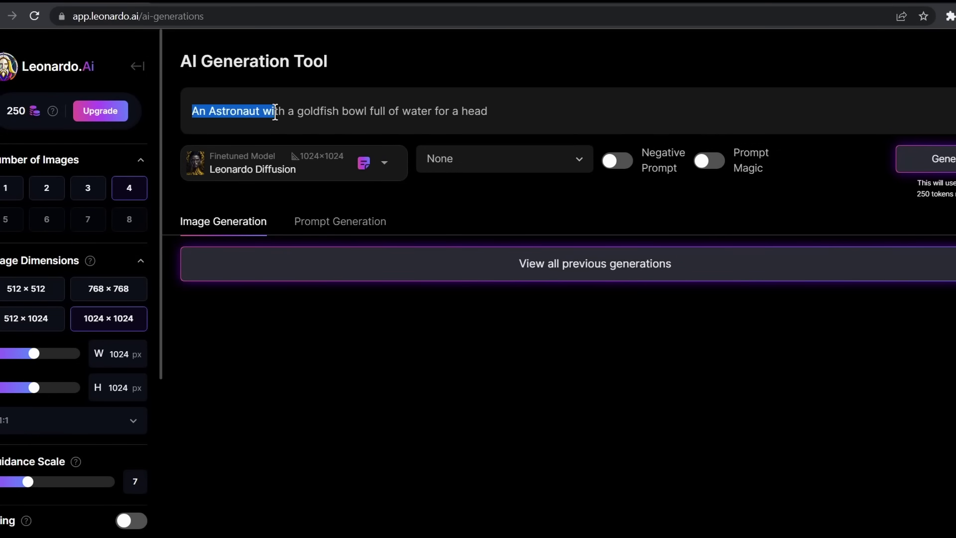
left_click_drag(361, 117, 457, 118)
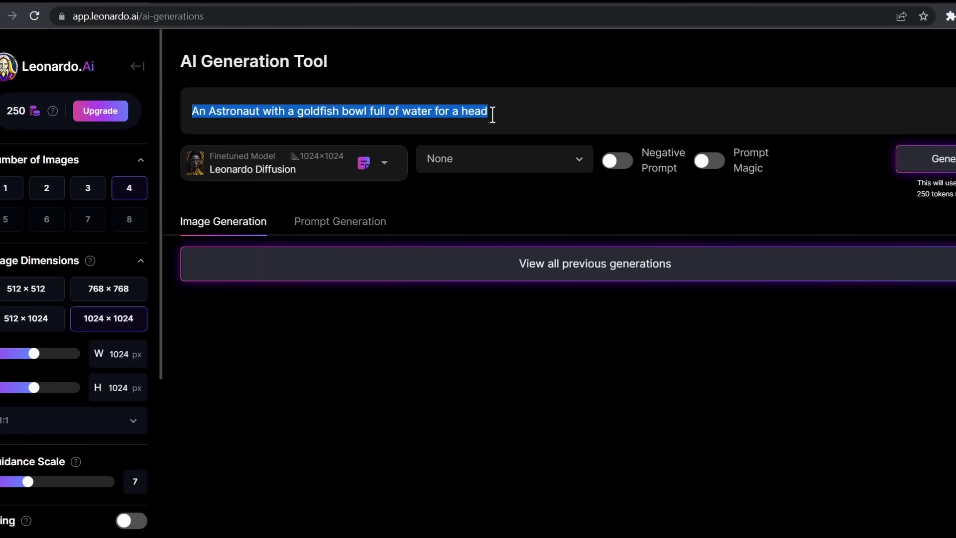
- Choose the Leonardo Style preset and keep four images per generation
left_click(491, 158)
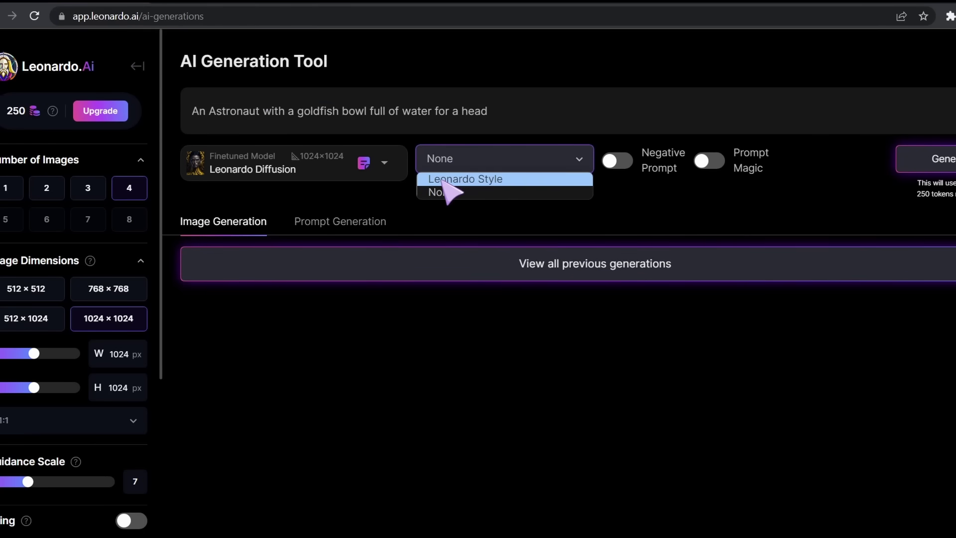
left_click(527, 181)
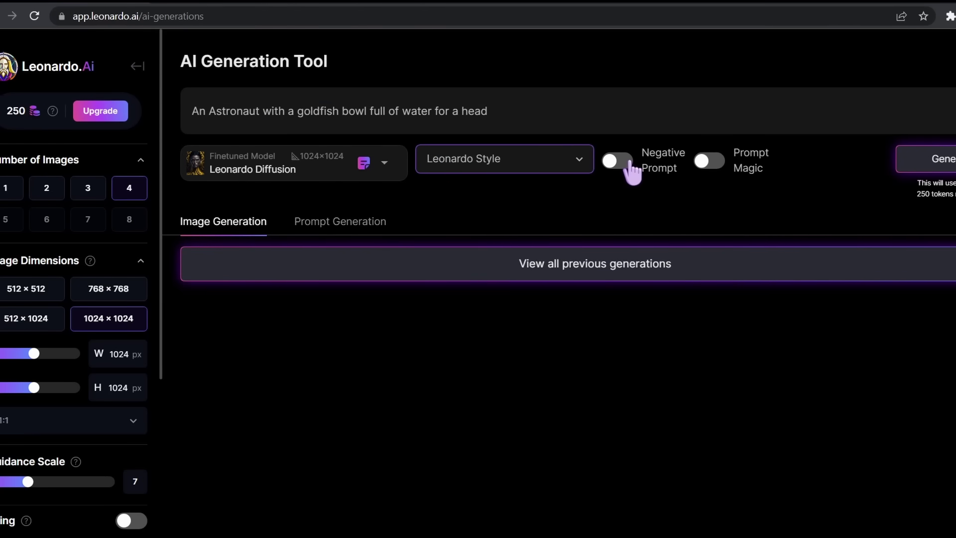
mouse_move(727, 169)
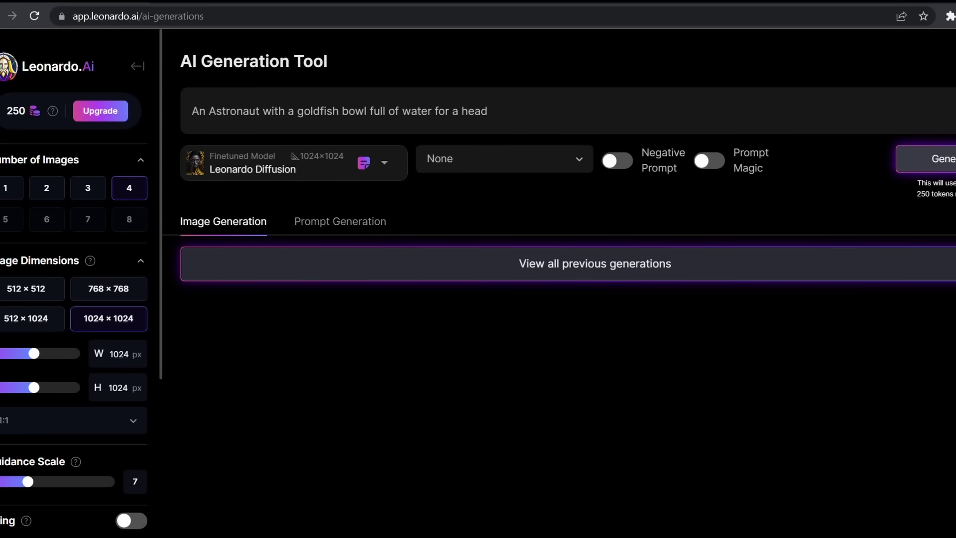
left_click_drag(3, 171, 79, 172)
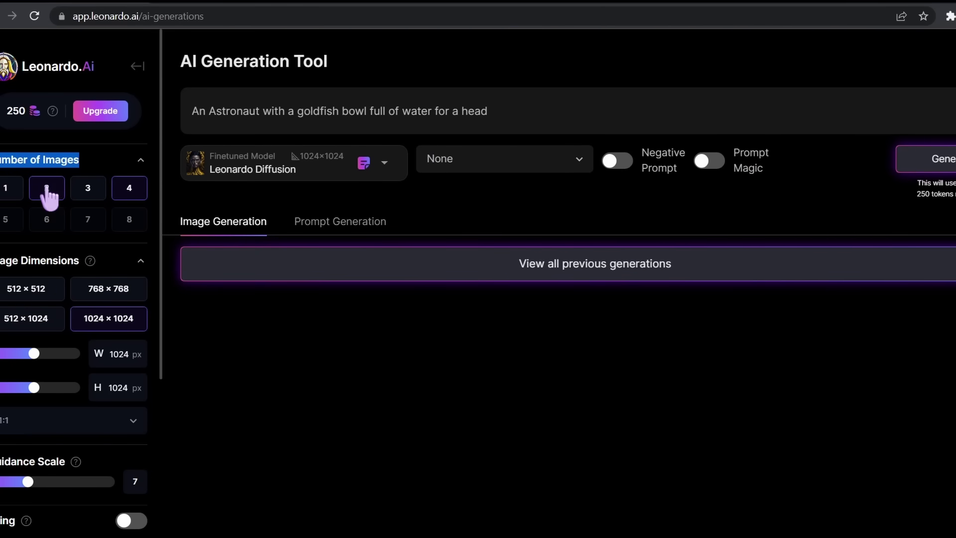
left_click(129, 196)
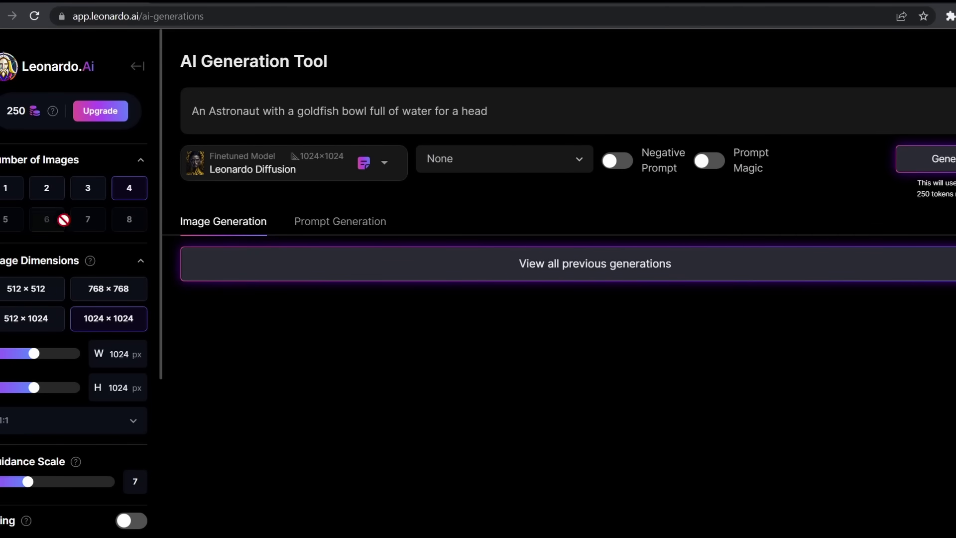
- Keep 1024 × 1024 output at a 1:1 aspect ratio and generate the images
left_click_drag(2, 262, 80, 265)
mouse_move(90, 262)
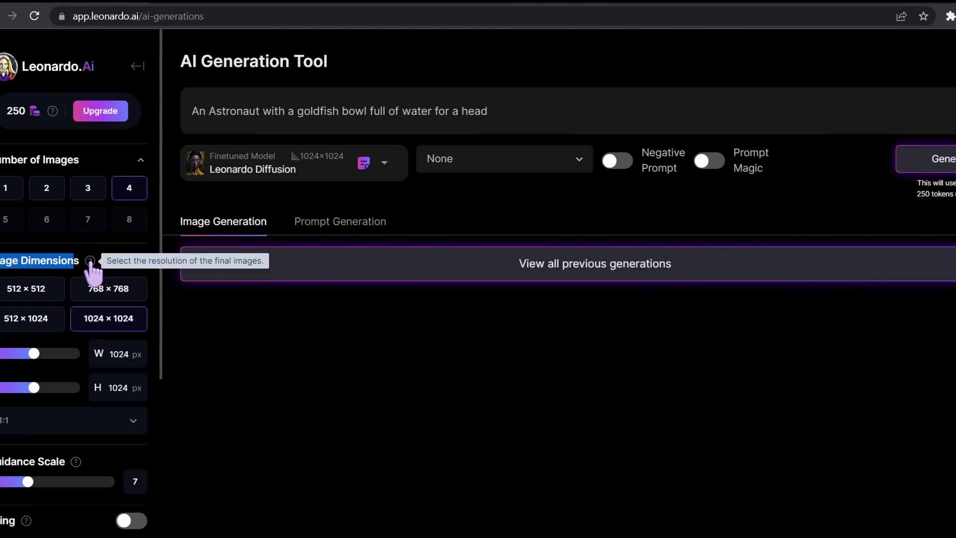
left_click(98, 328)
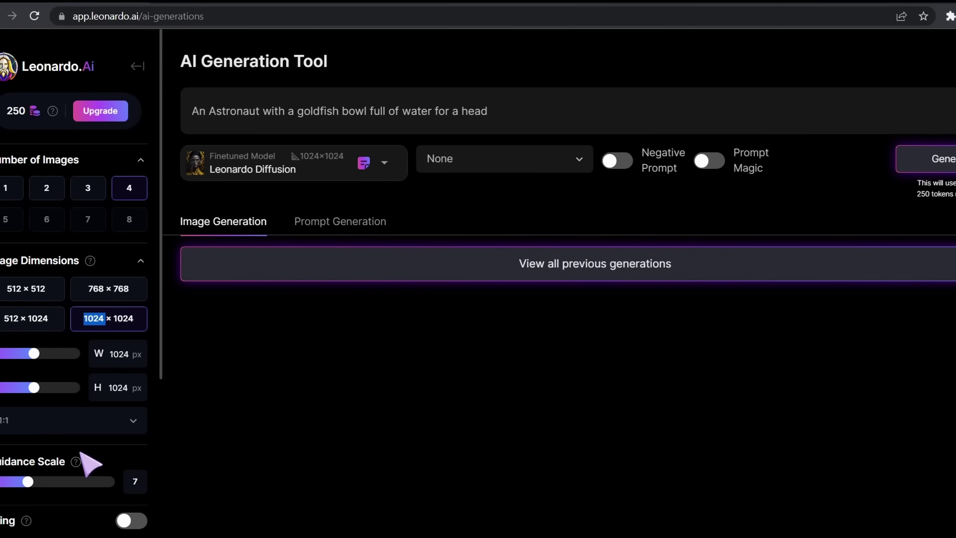
left_click(87, 430)
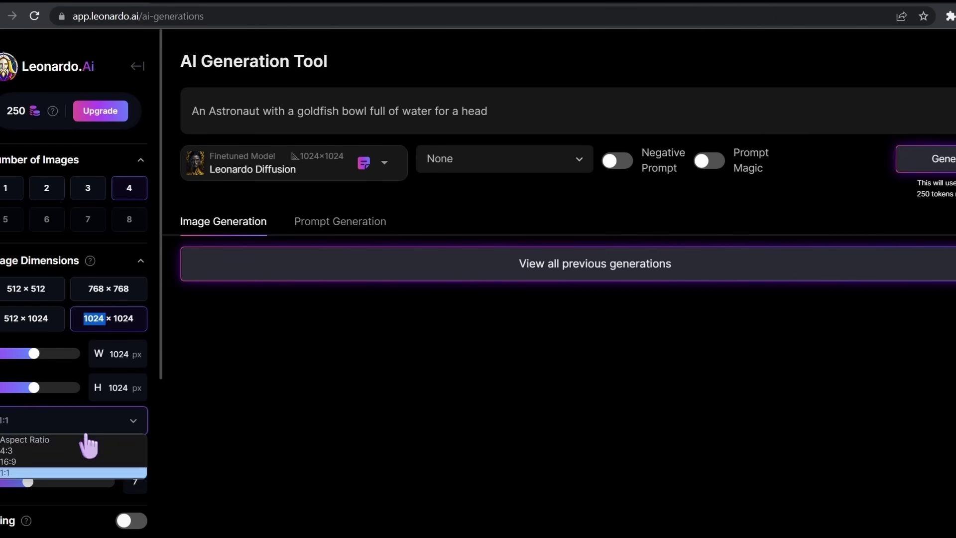
left_click(25, 473)
scroll(59, 463, "down", 2)
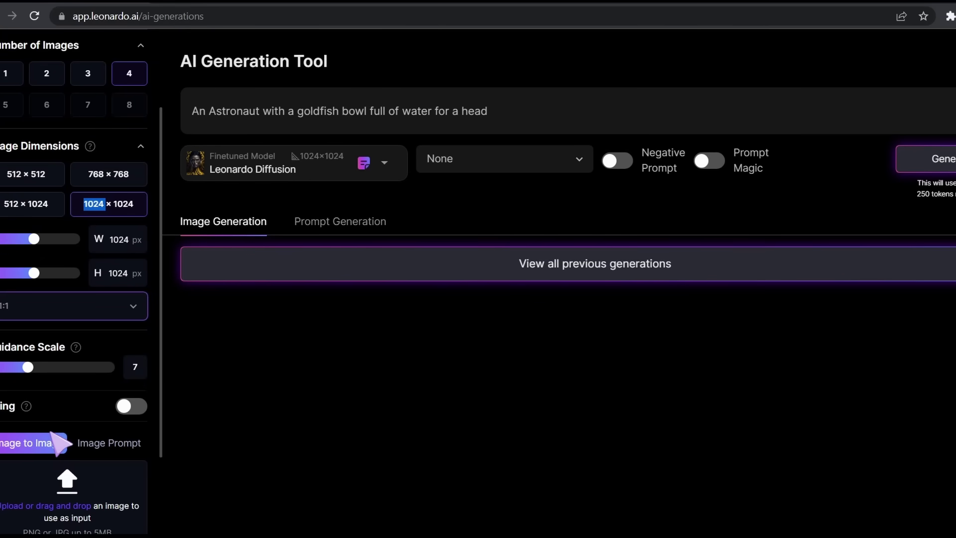
scroll(53, 434, "down", 3)
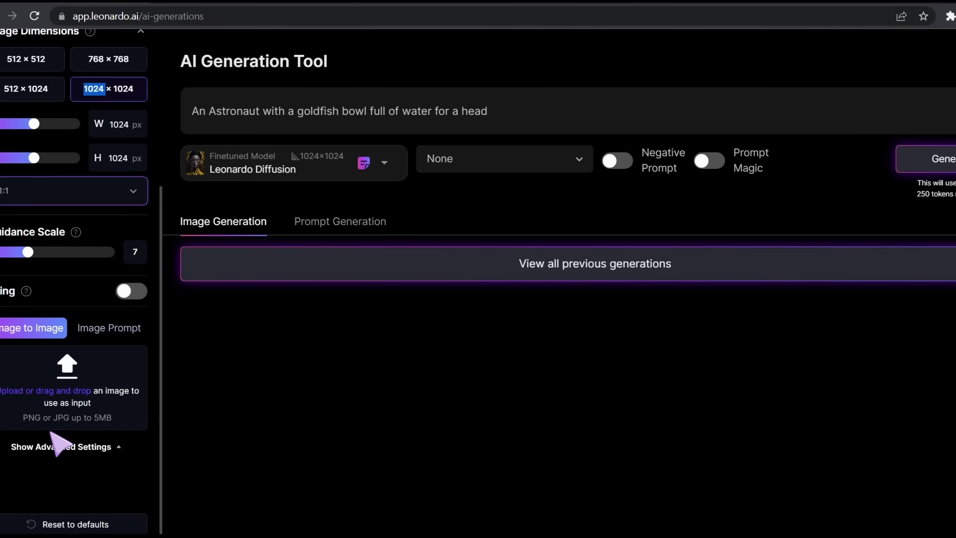
scroll(52, 433, "down", 1)
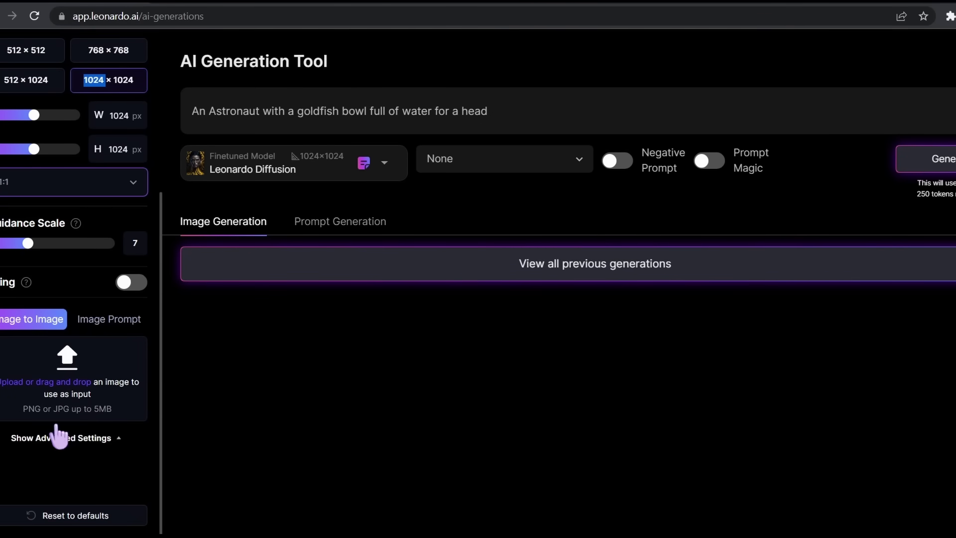
left_click(920, 157)
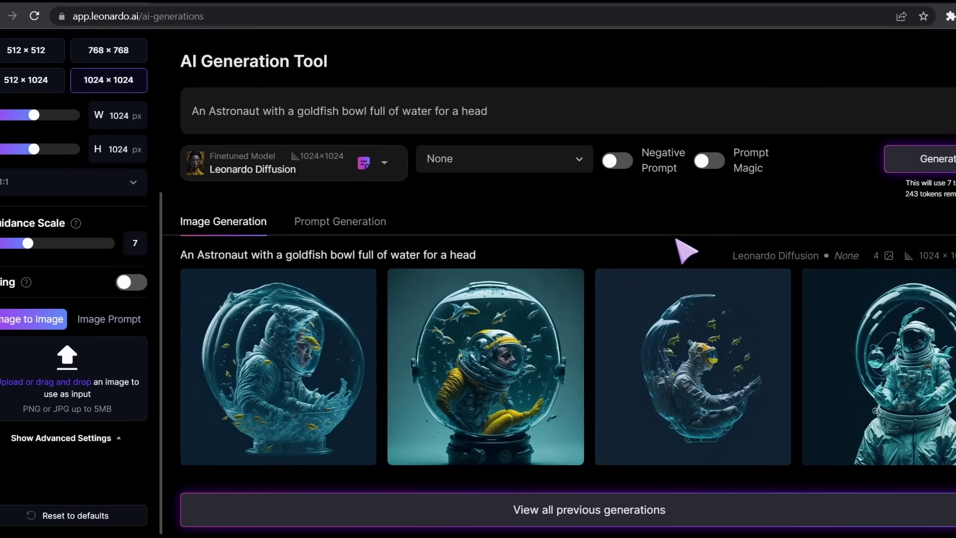
- Open the fourth astronaut image full size and step back through the earlier results
left_click(916, 393)
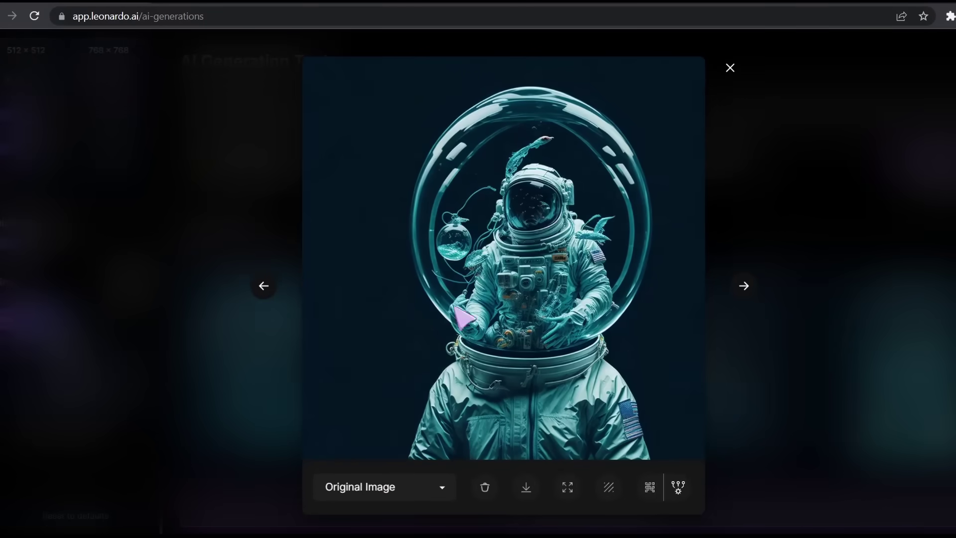
left_click(265, 286)
left_click(265, 286)
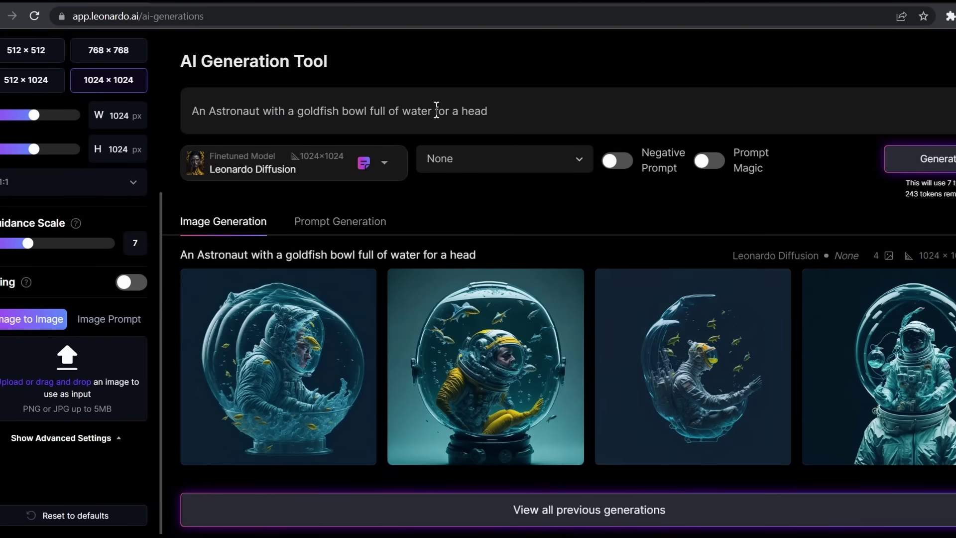
- Revise the prompt to end 'covering his head', regenerate, and scroll through both result rows
key("BackSpace")
key("Return")
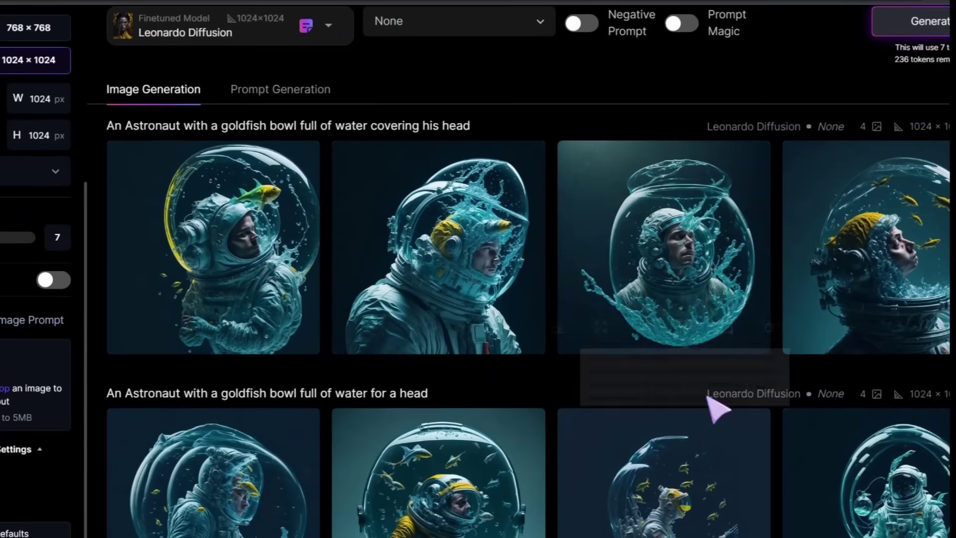
scroll(722, 420, "down", 3)
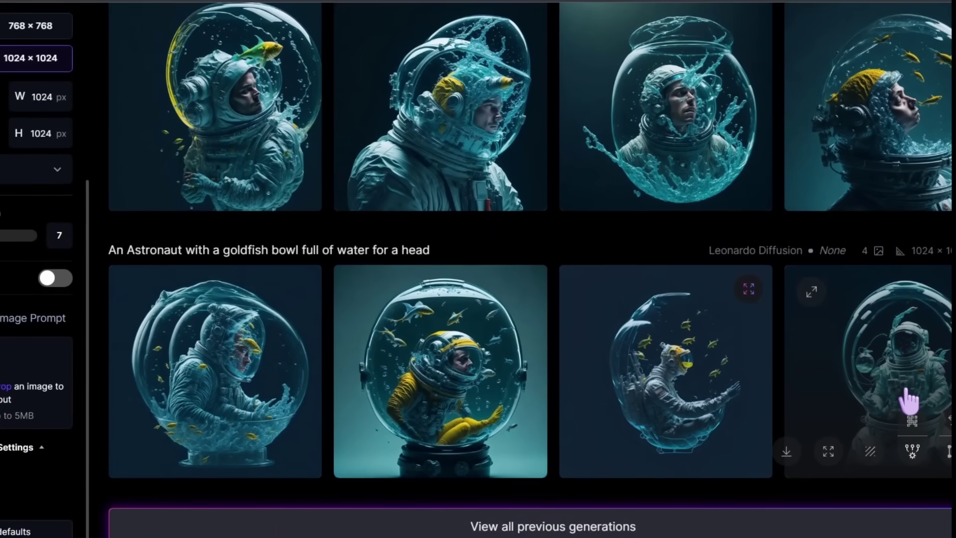
scroll(907, 403, "up", 5)
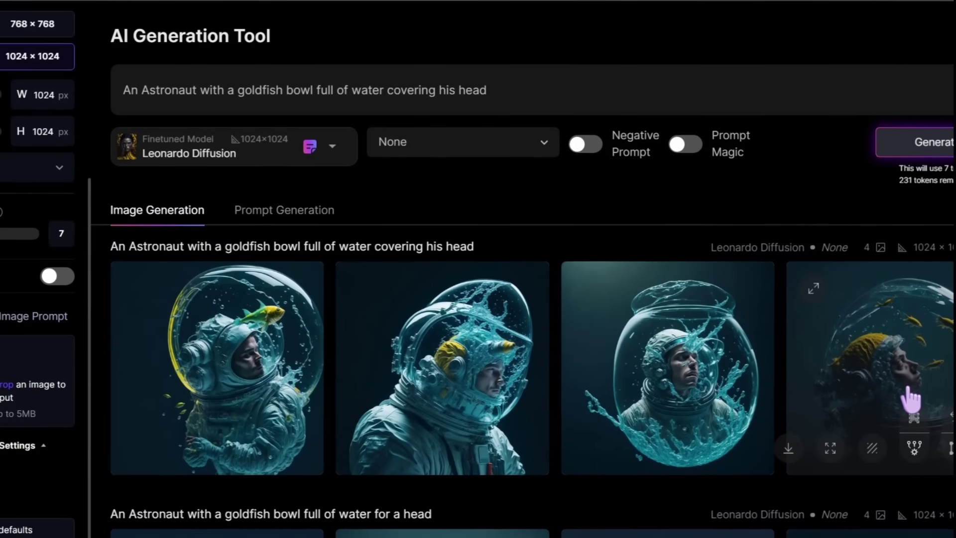
scroll(671, 359, "down", 5)
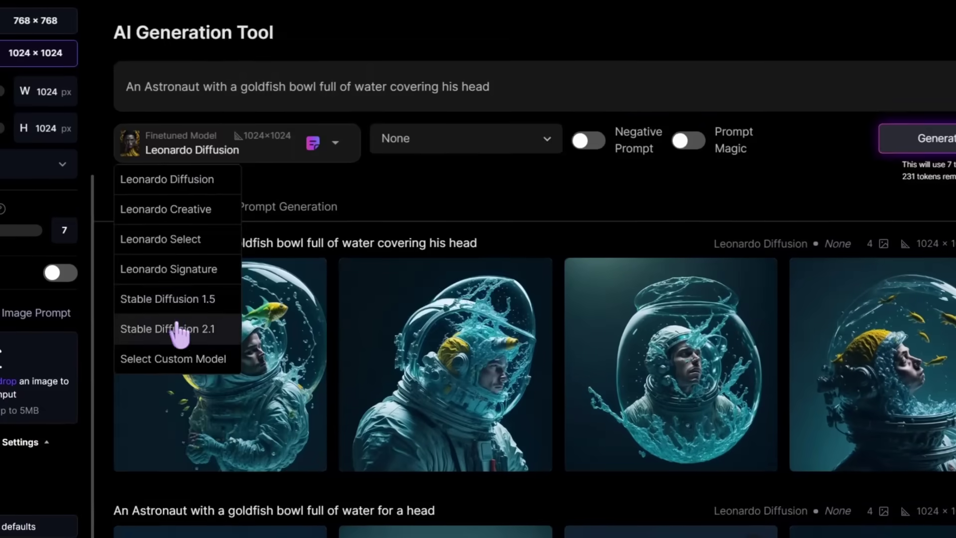
- Open the third earlier astronaut image full size and remove its background
left_click(704, 448)
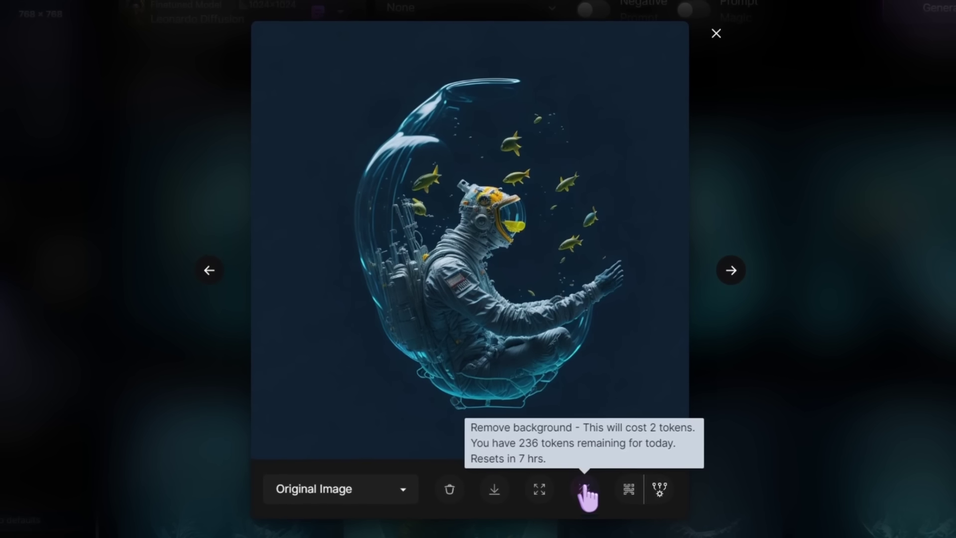
left_click(534, 493)
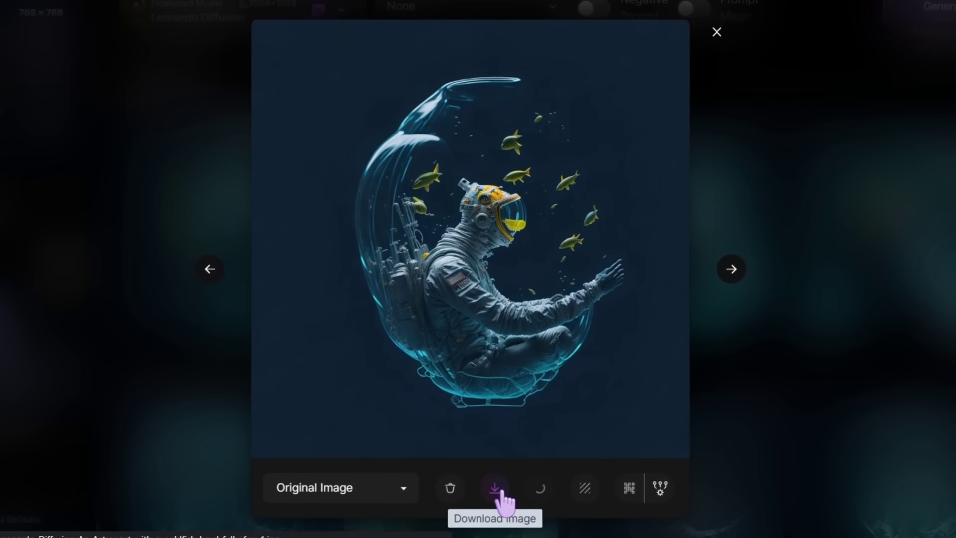
- Close the astronaut viewer and go over the pasted warrior portrait prompt text
left_click(715, 34)
scroll(716, 356, "up", 4)
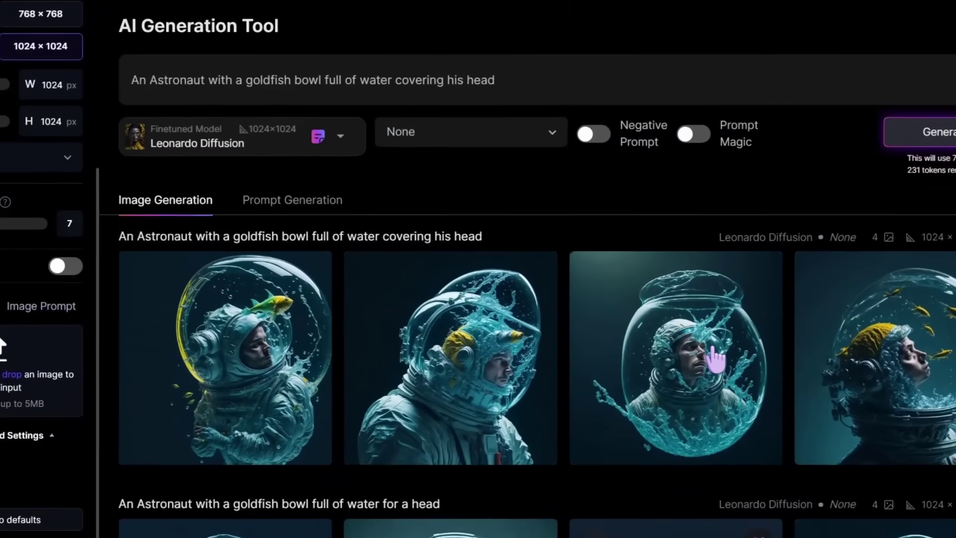
left_click_drag(192, 110, 366, 117)
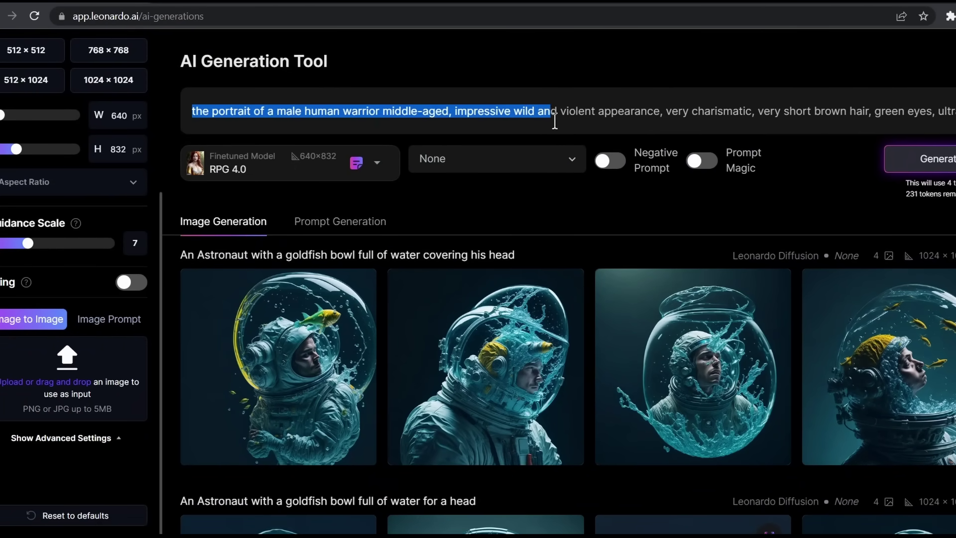
left_click_drag(560, 121, 731, 123)
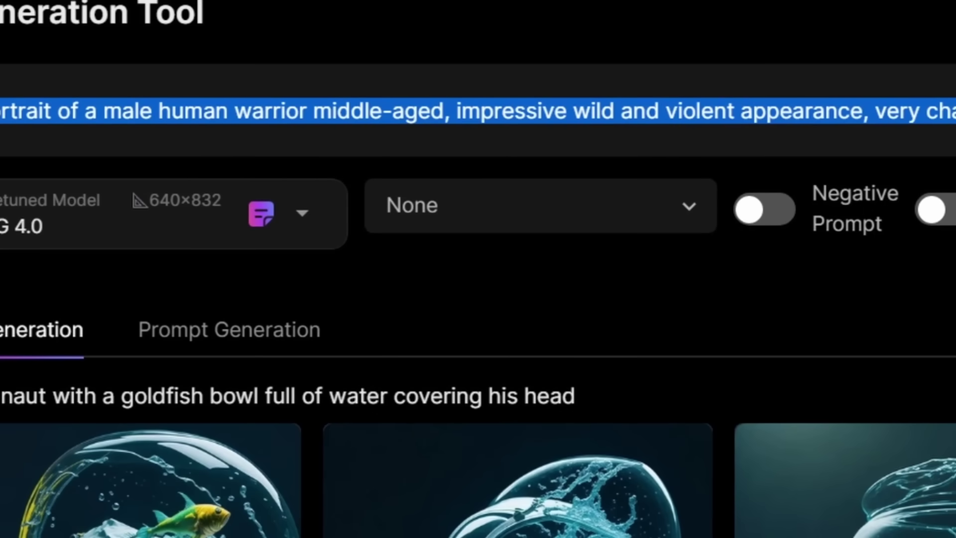
left_click_drag(427, 108, 864, 120)
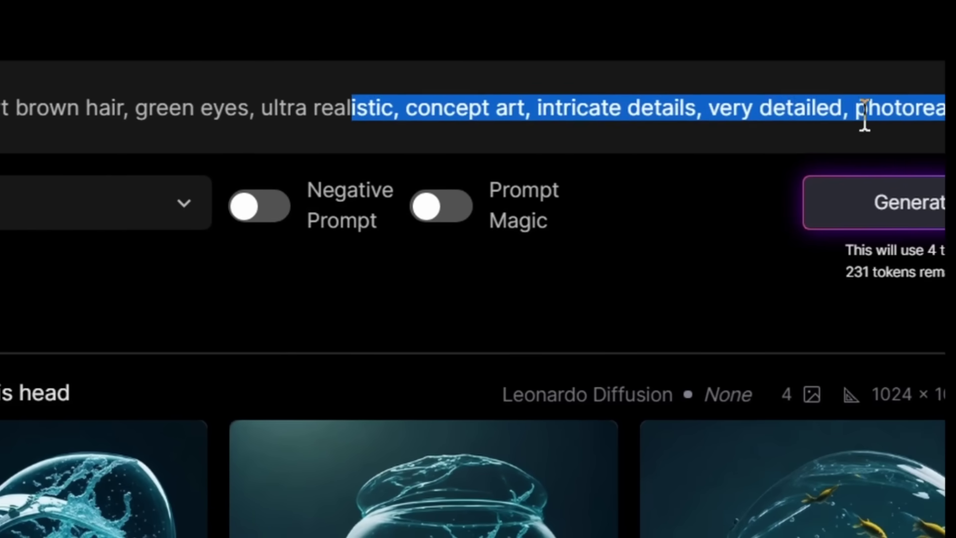
left_click(772, 110)
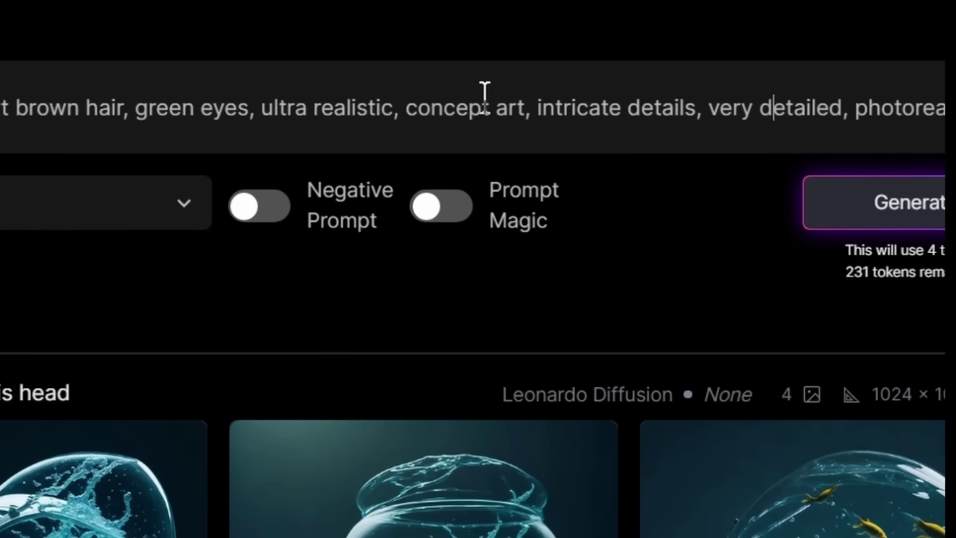
- Delete 'intricate details,' from the warrior prompt and turn on Prompt Magic
left_click_drag(260, 106, 702, 108)
left_click(448, 107)
left_click(655, 107)
triple_click(576, 106)
left_click(581, 106)
key("BackSpace")
key("BackSpace")
key("BackSpace")
left_click_drag(850, 108, 944, 107)
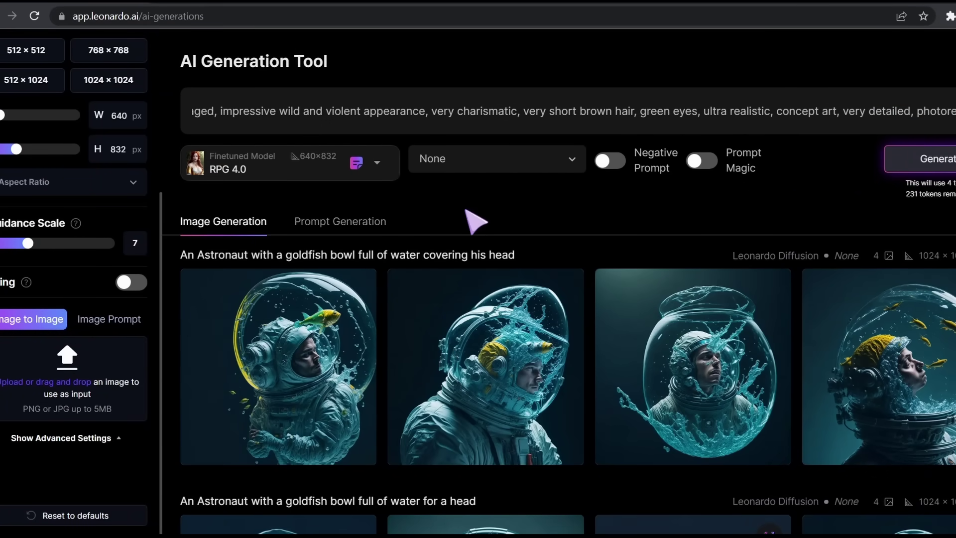
left_click(701, 160)
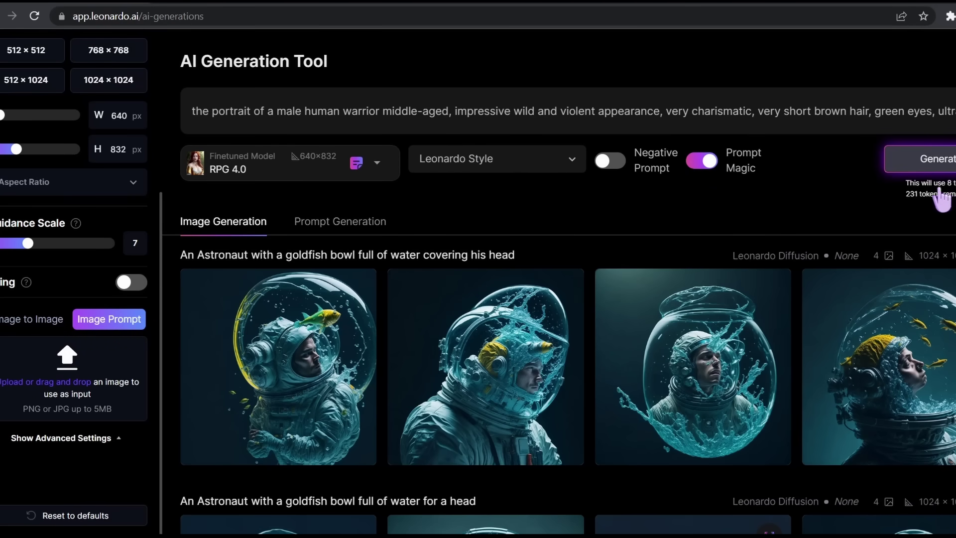
- Open the bearded, green-eyed warrior portrait at full size, zoomed on the hairline
left_click(949, 167)
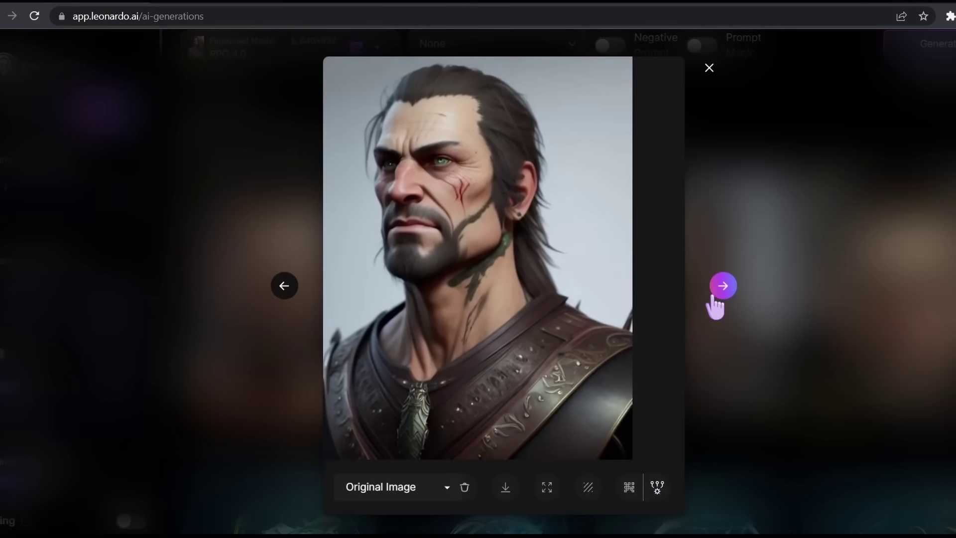
left_click(714, 297)
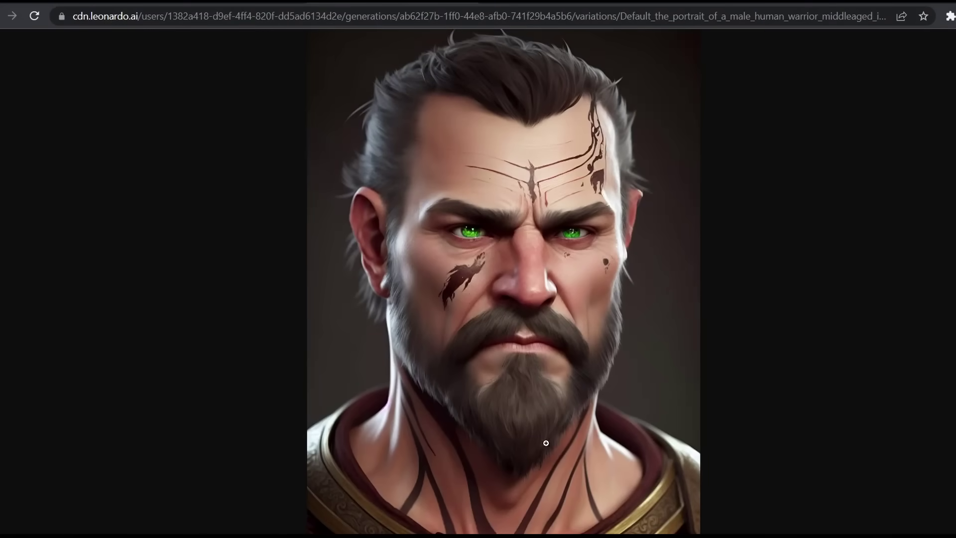
left_click(395, 130)
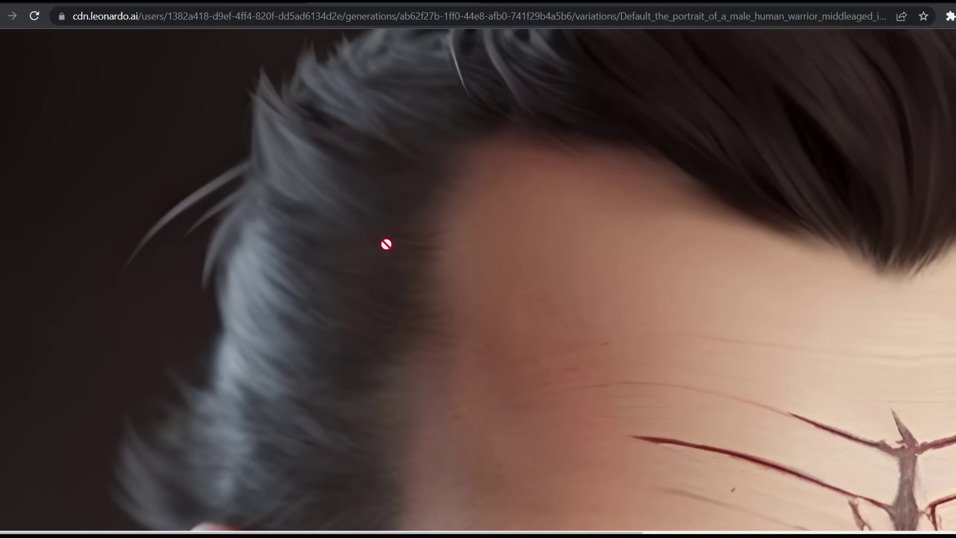
- Browse the gallery, open the Galaxy environment kitten-in-a-jar image and remix its settings
scroll(472, 183, "down", 5)
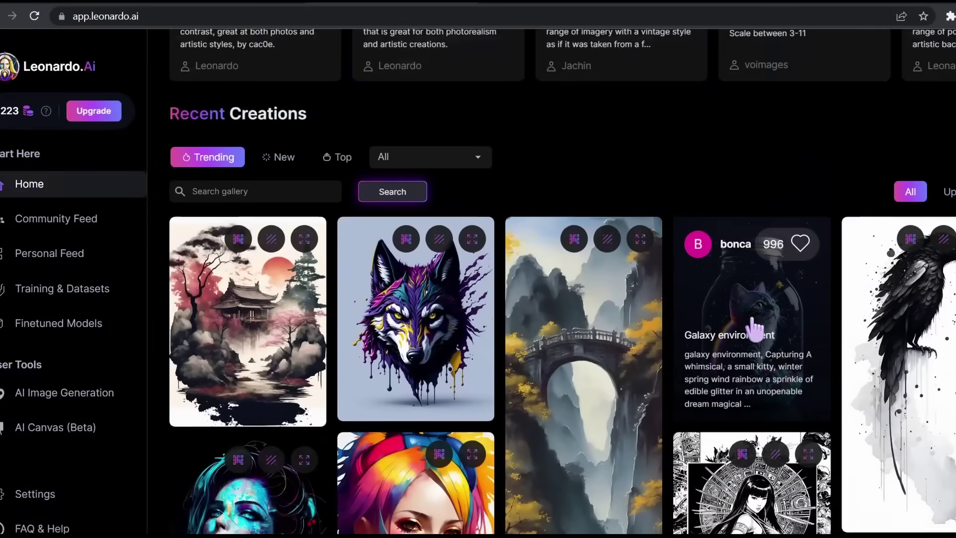
scroll(752, 299, "down", 2)
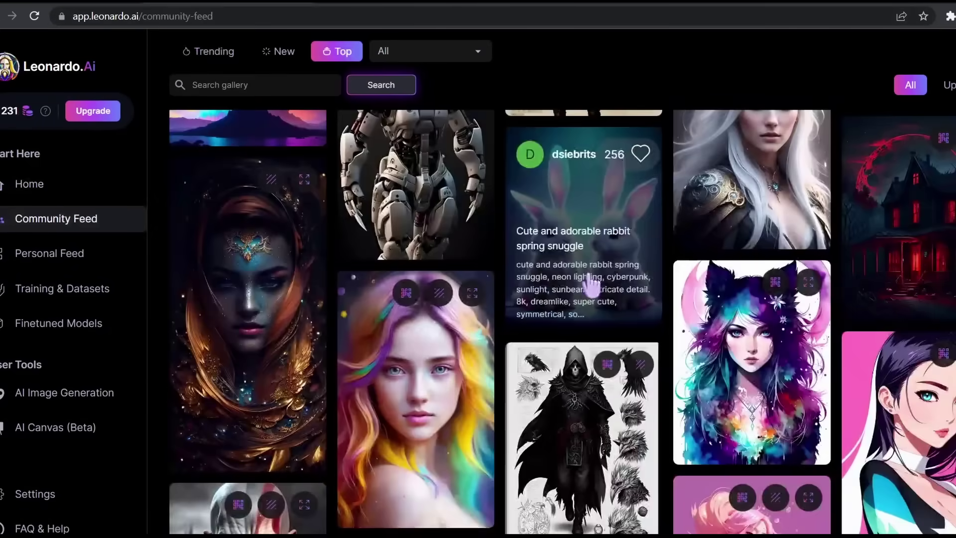
scroll(592, 286, "down", 6)
scroll(591, 287, "down", 8)
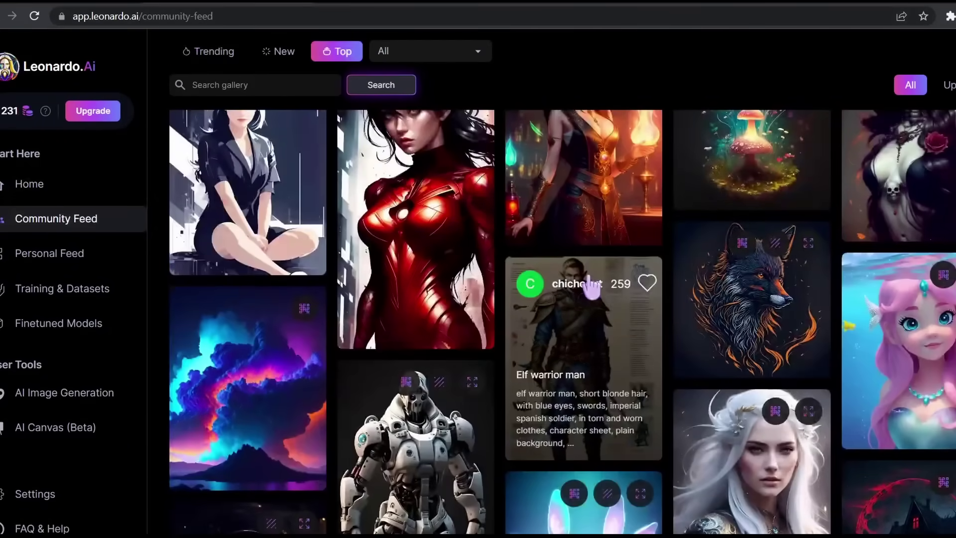
scroll(592, 286, "down", 10)
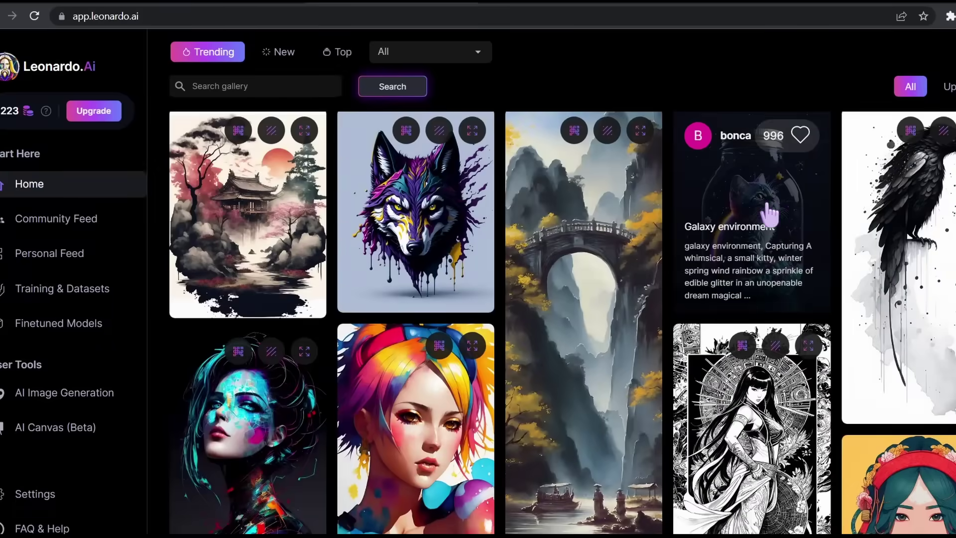
left_click(772, 215)
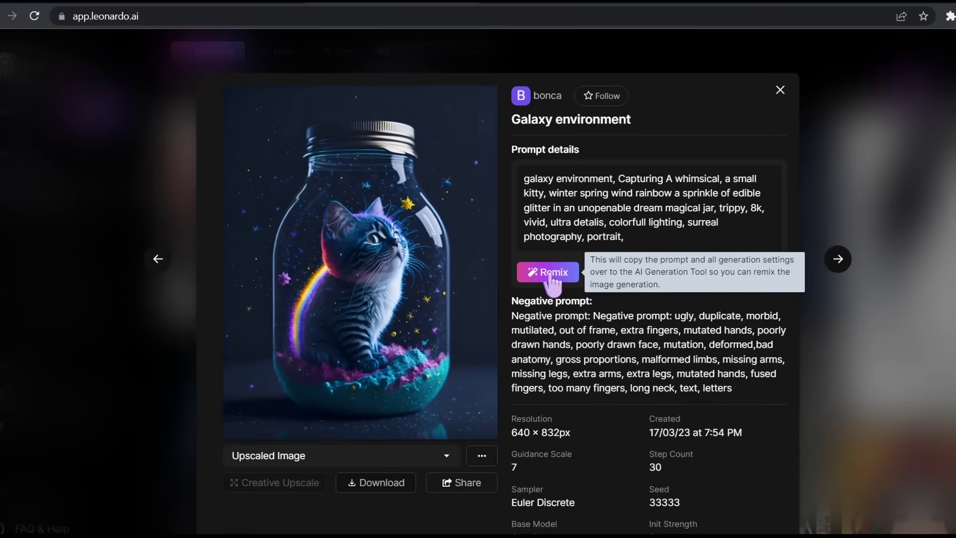
left_click(550, 274)
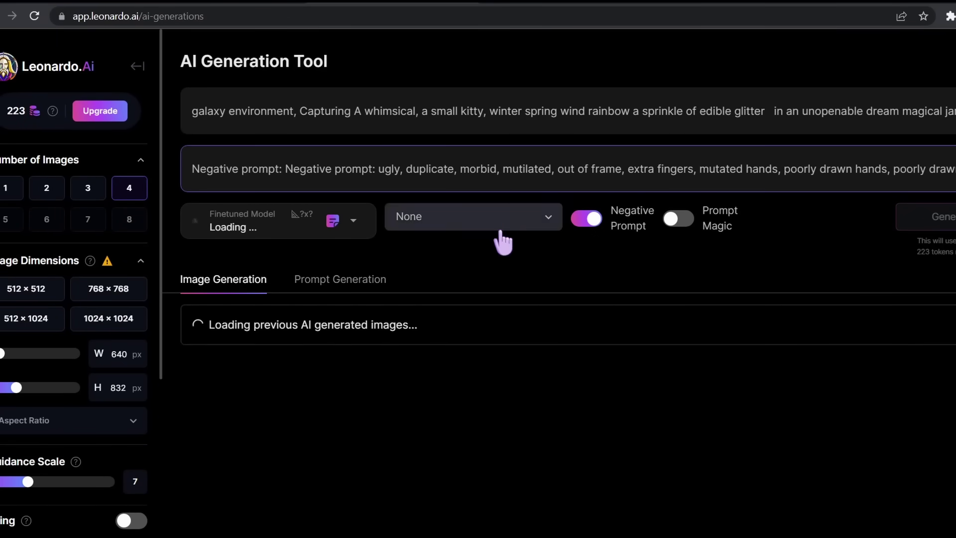
- Review the remixed prompt and negative prompt, generate four kitten-in-a-jar images, then return Home
left_click_drag(192, 111, 308, 146)
left_click_drag(193, 169, 950, 169)
left_click(940, 220)
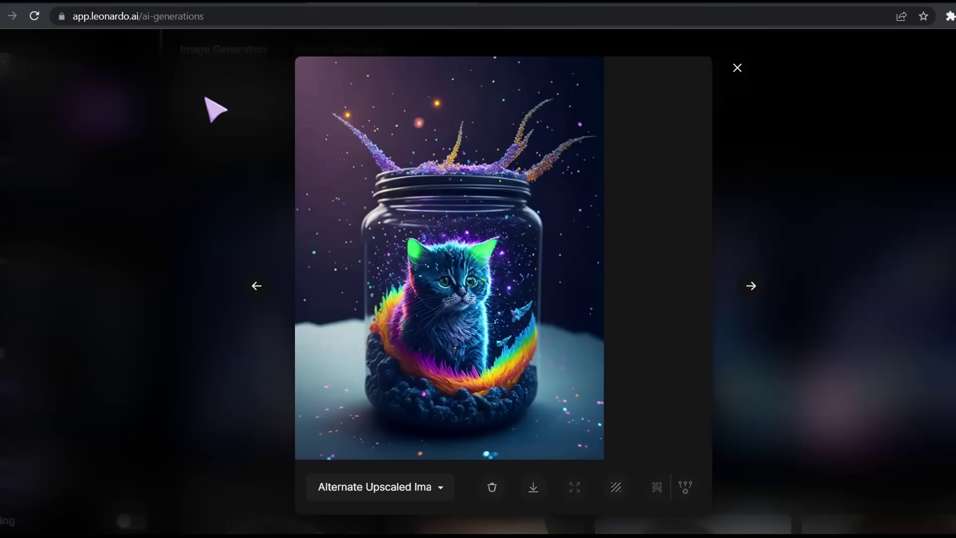
left_click(215, 109)
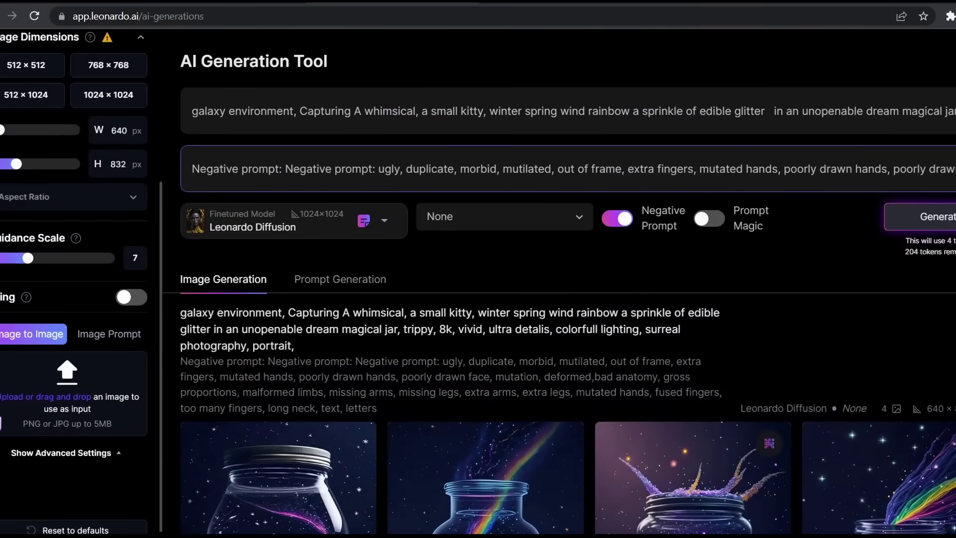
scroll(62, 413, "down", 5)
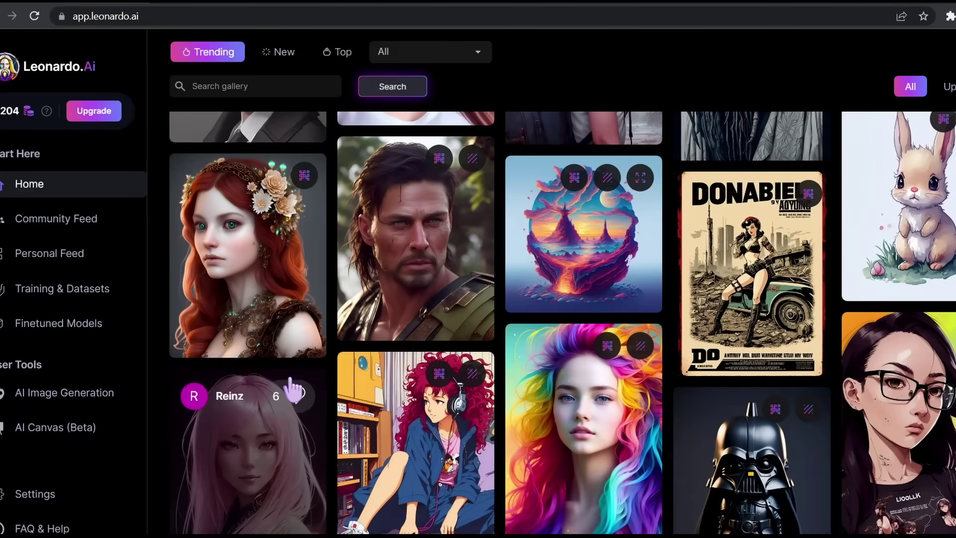
- Place the Ninh Binh bridge ink painting on the AI Canvas and paste its ink-painting prompt
left_click(31, 426)
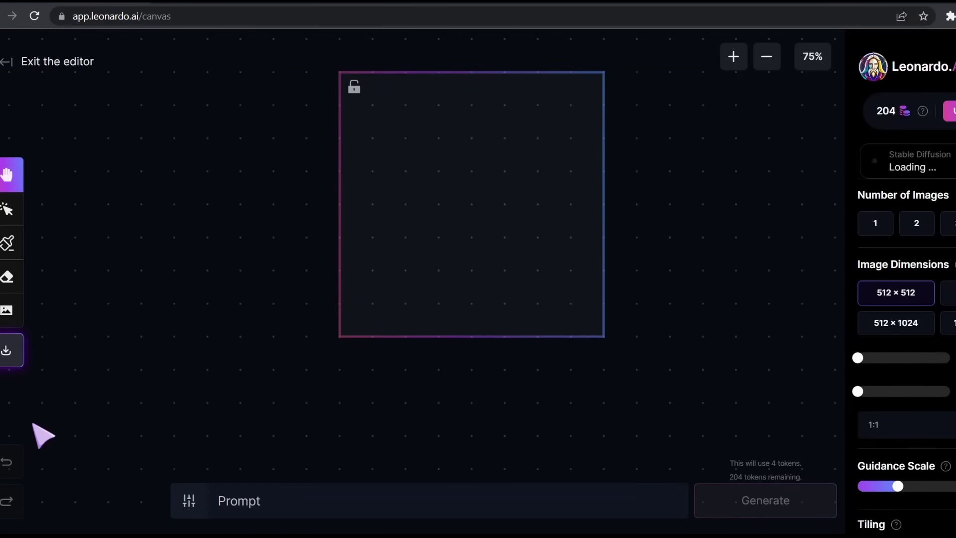
left_click_drag(441, 149, 469, 288)
scroll(469, 287, "down", 10)
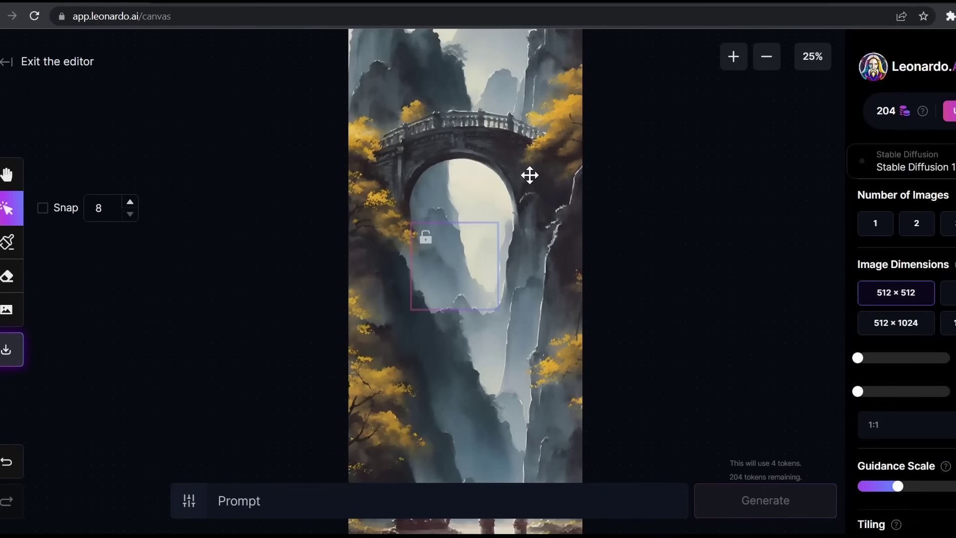
left_click_drag(530, 175, 551, 284)
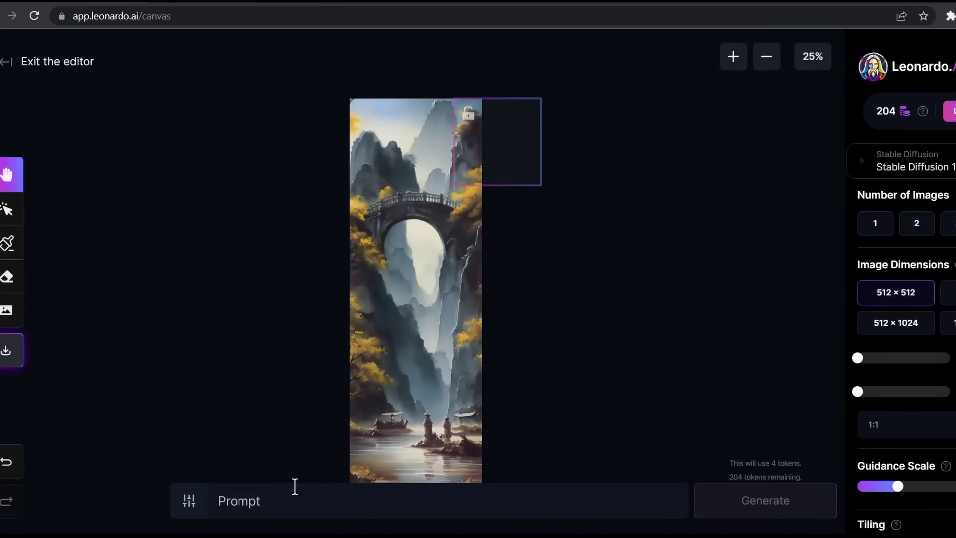
left_click(288, 496)
type("Highly detailed muted beautiful black and white ink painting of old Ninh Binh ink paining, temple. atmospheric lighting , wer to wet techniques, dry brush, atmospheric perspective, elegant, beautiful, high detail, by Willem Haenraets, haze, low clouds, by greg rutkowski")
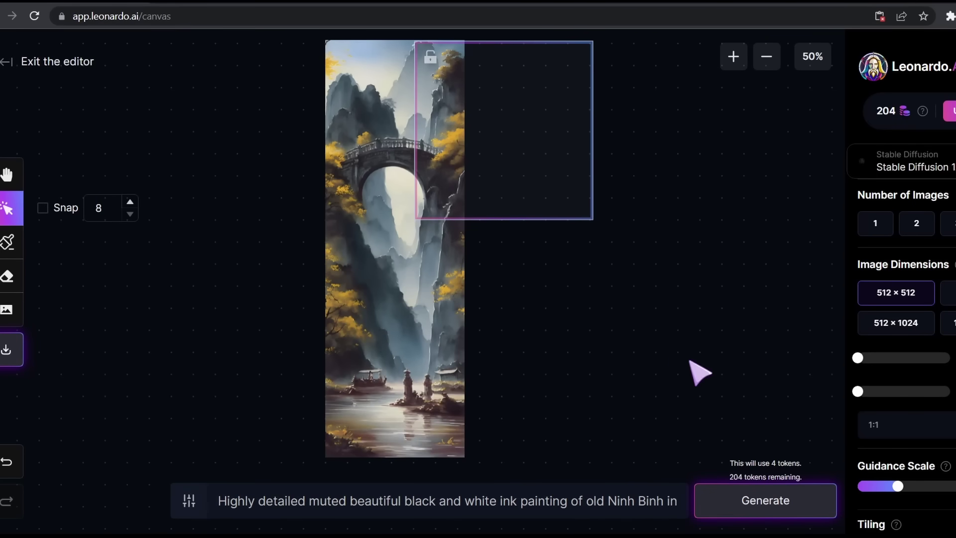
- Outpaint the painting's upper-right edge with misty cliffs, keeping generated option 4 of 4
left_click_drag(518, 185, 484, 182)
left_click(727, 499)
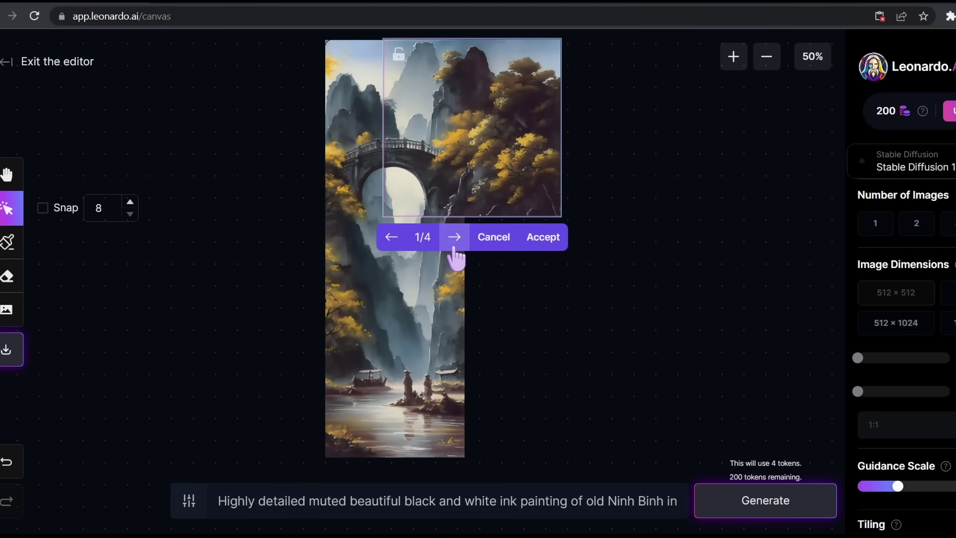
left_click(454, 245)
left_click(455, 245)
left_click(455, 245)
left_click(455, 245)
left_click(454, 245)
left_click(454, 244)
left_click(454, 245)
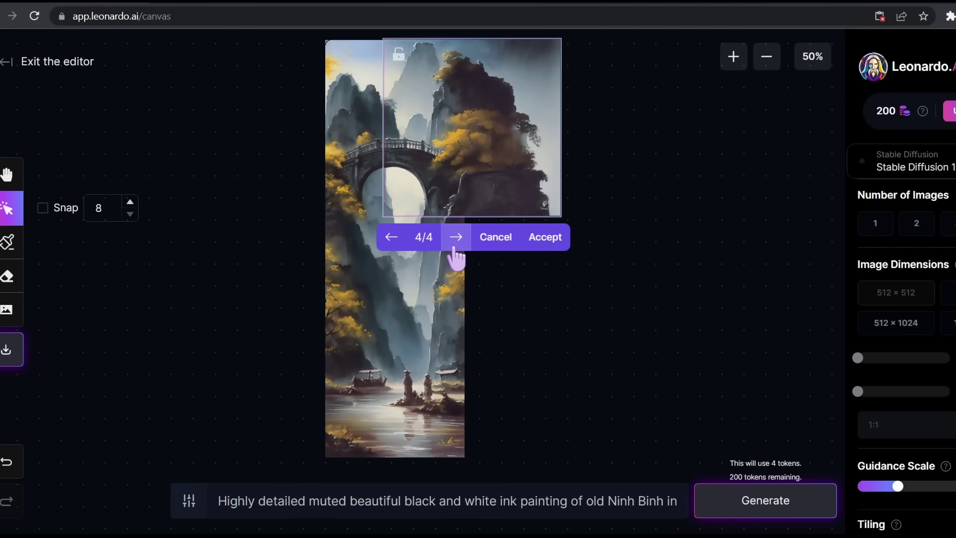
left_click(542, 239)
left_click_drag(493, 146, 507, 318)
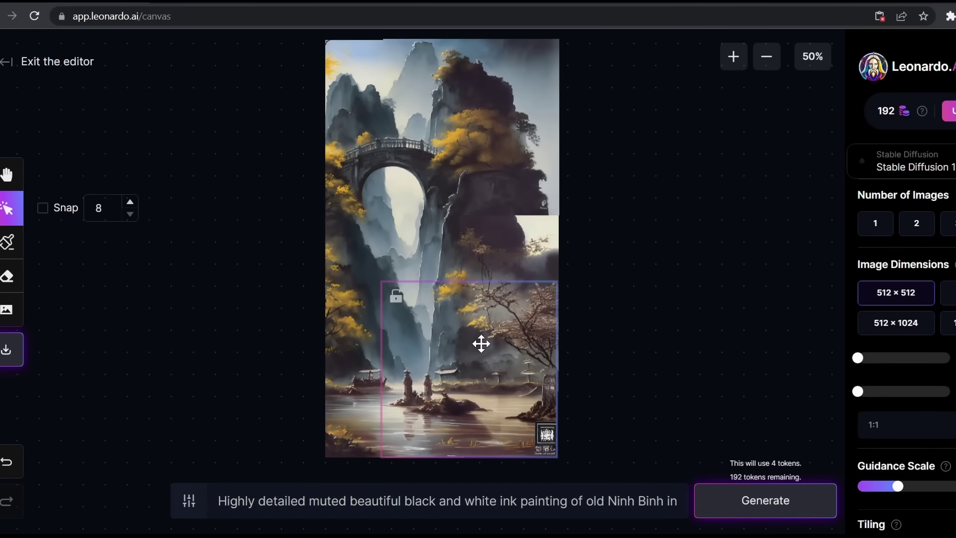
left_click_drag(481, 343, 806, 138)
- Mask the painting's middle-right with an enlarged brush and generate an inpainting there
scroll(542, 298, "down", 2)
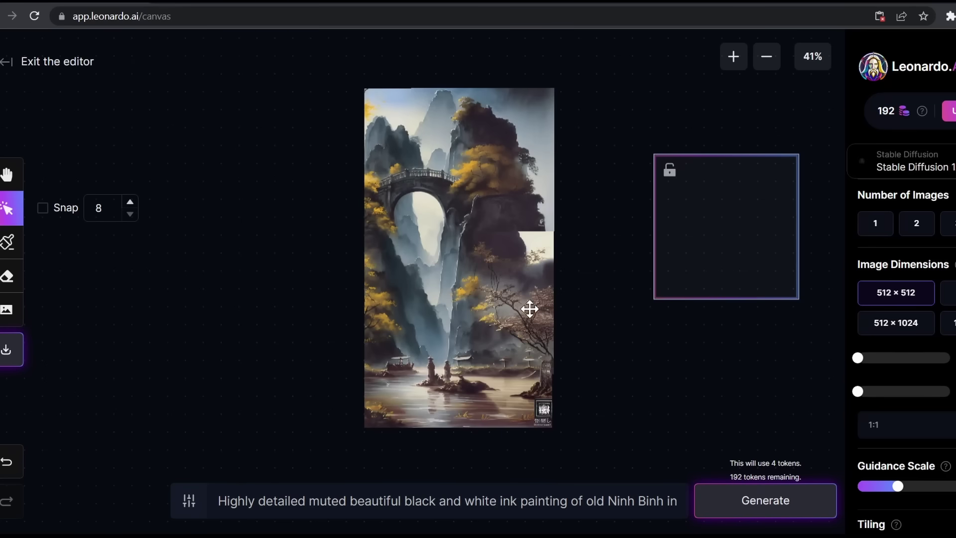
left_click_drag(762, 239, 704, 260)
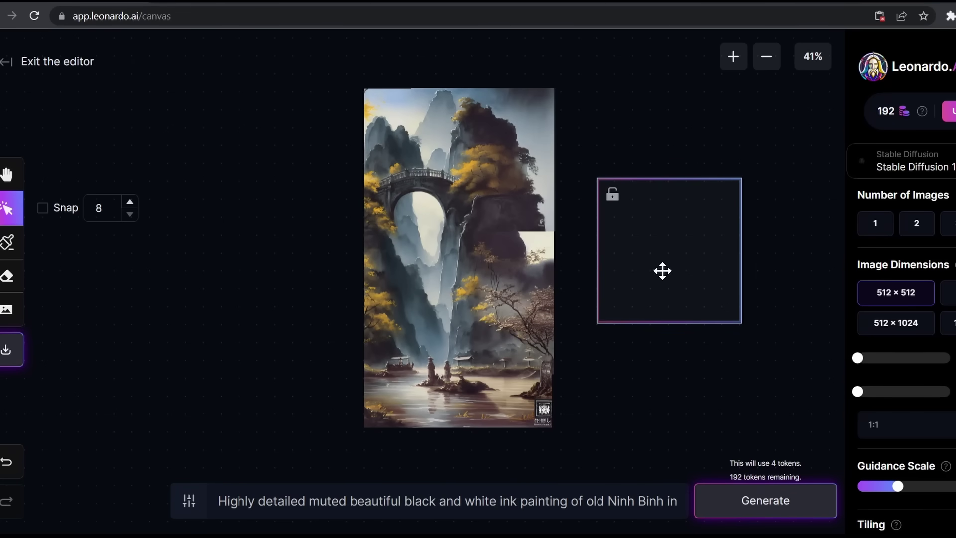
left_click(8, 242)
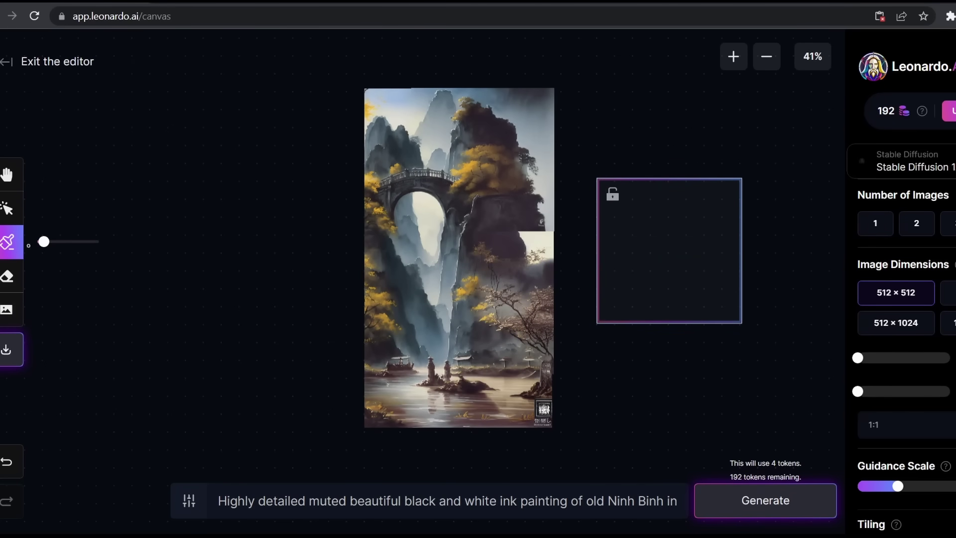
left_click_drag(44, 242, 58, 241)
mouse_move(466, 236)
left_mouse_down()
mouse_move(553, 234)
mouse_move(547, 264)
left_mouse_up()
key("v")
left_click_drag(682, 191, 522, 194)
left_click(766, 498)
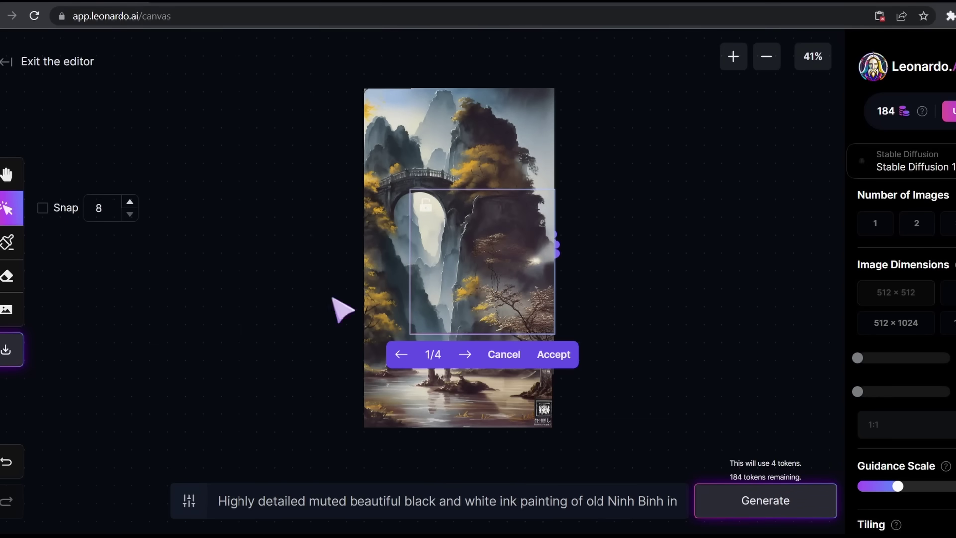
- Browse the inpainting variations and accept the dark cliff with a blossoming tree
left_click(465, 354)
left_click(465, 354)
left_click(465, 354)
left_click(465, 354)
left_click(465, 354)
left_click(465, 354)
left_click(465, 354)
left_click(465, 354)
left_click(465, 354)
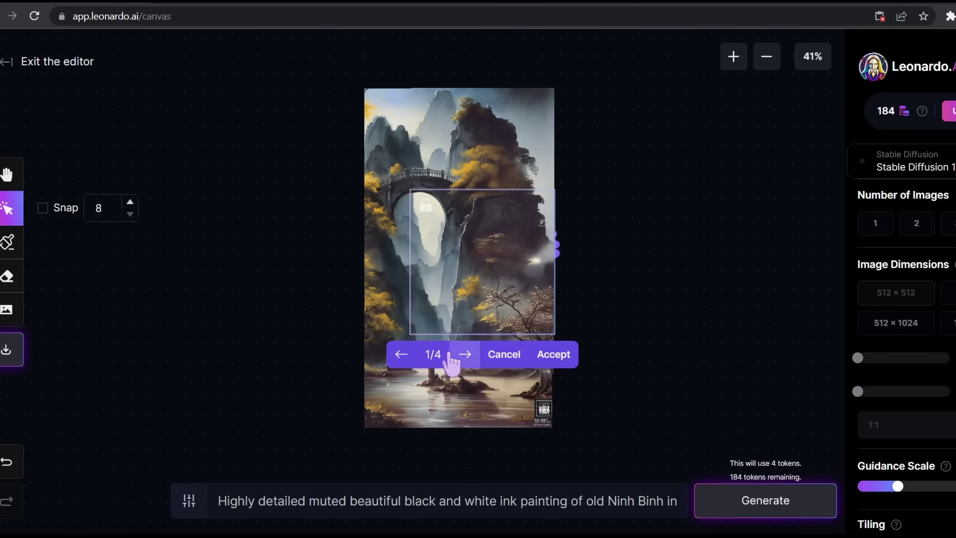
left_click(554, 358)
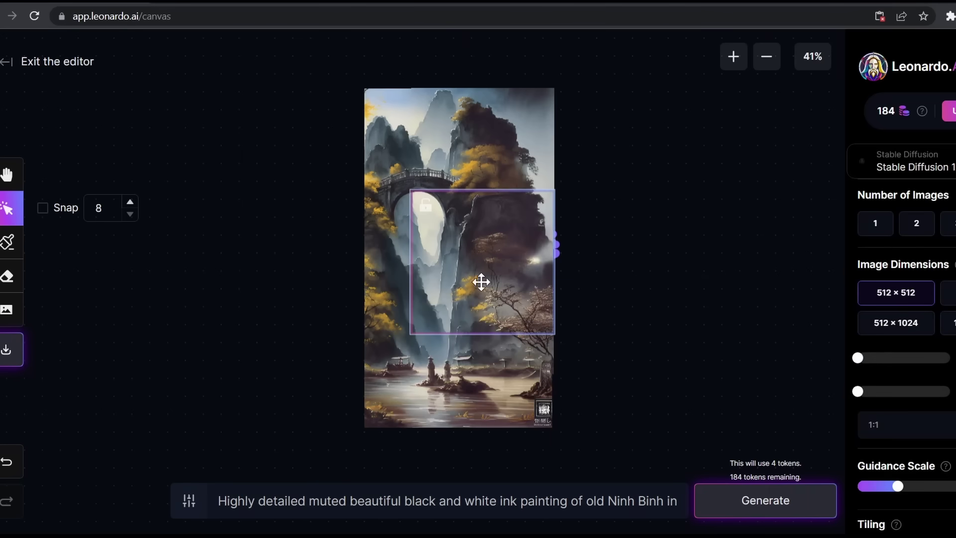
- Move the empty generation frame off the painting onto blank canvas
left_click_drag(478, 278, 295, 275)
scroll(506, 260, "up", 6)
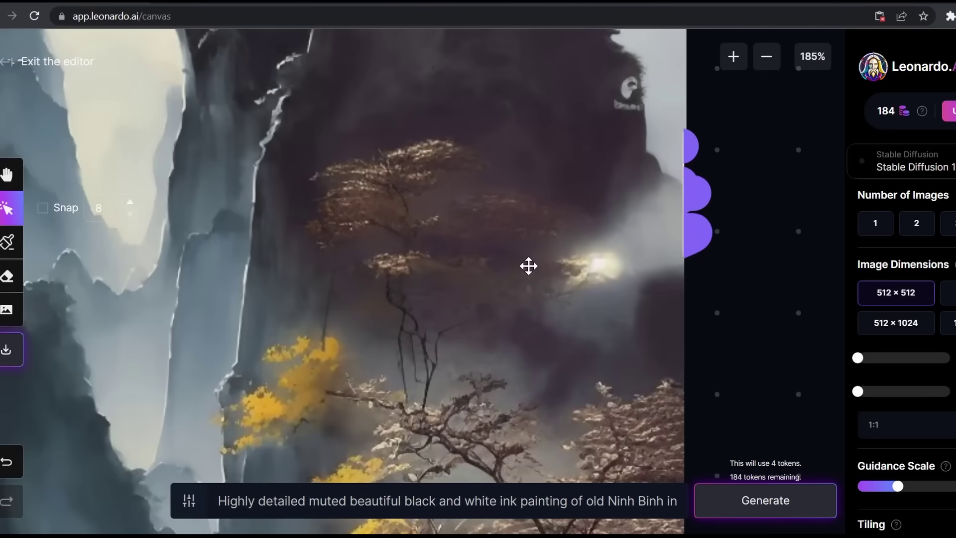
left_click_drag(527, 265, 521, 352)
left_click_drag(600, 334, 817, 188)
scroll(611, 229, "down", 4)
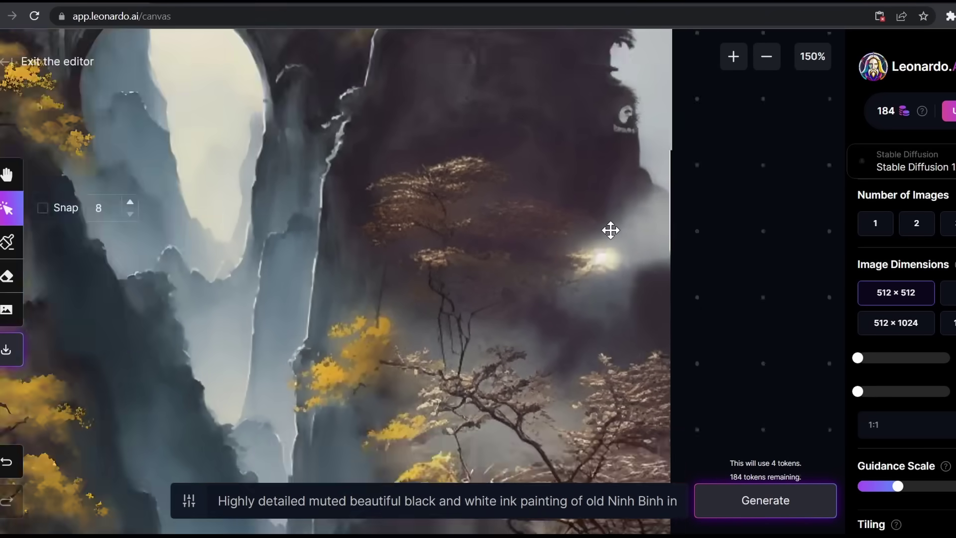
scroll(618, 227, "down", 3)
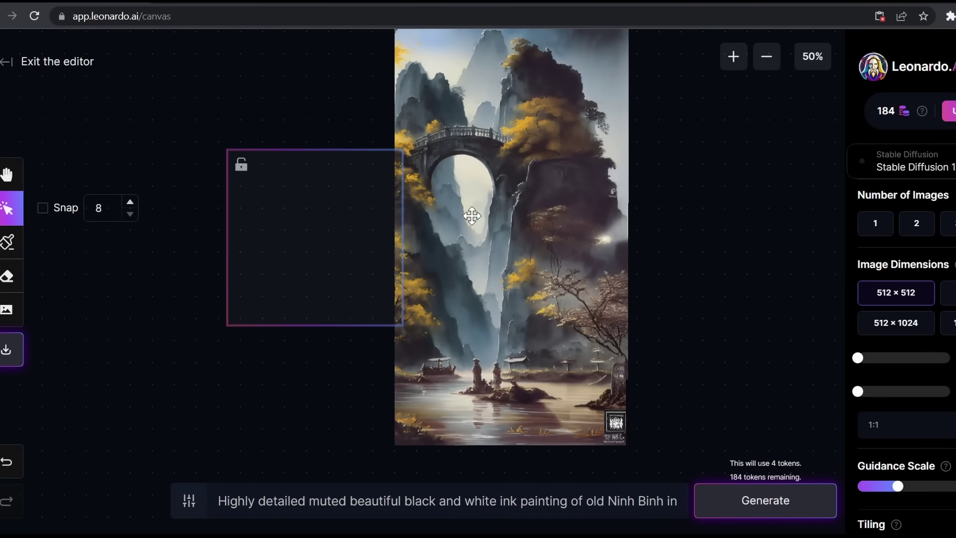
- Bring in the green landscape and place it, slightly enlarged, right of the ink painting
scroll(446, 229, "down", 2)
key("ctrl+z")
key("ctrl+z")
key("ctrl+z")
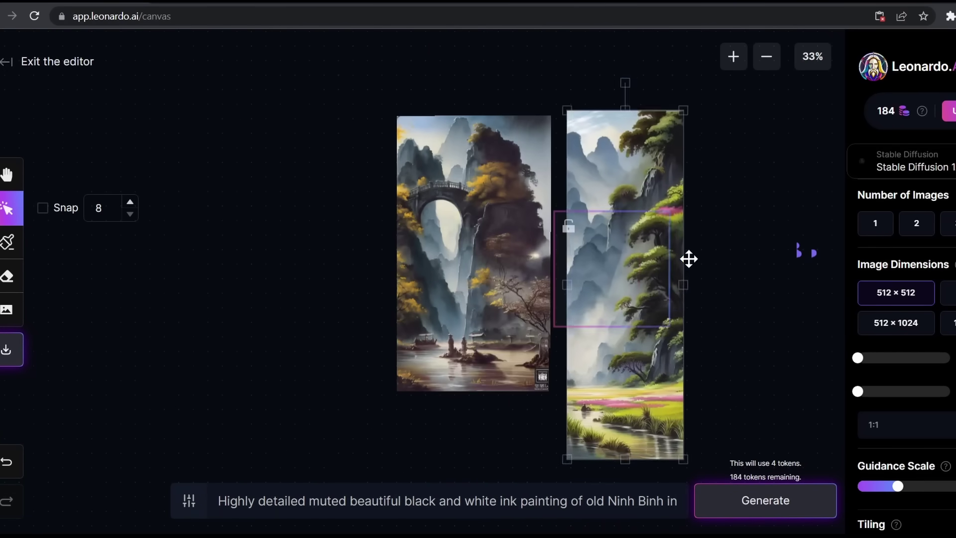
key("ctrl+z")
key("ctrl+z")
key("ctrl+z")
key("ctrl+z")
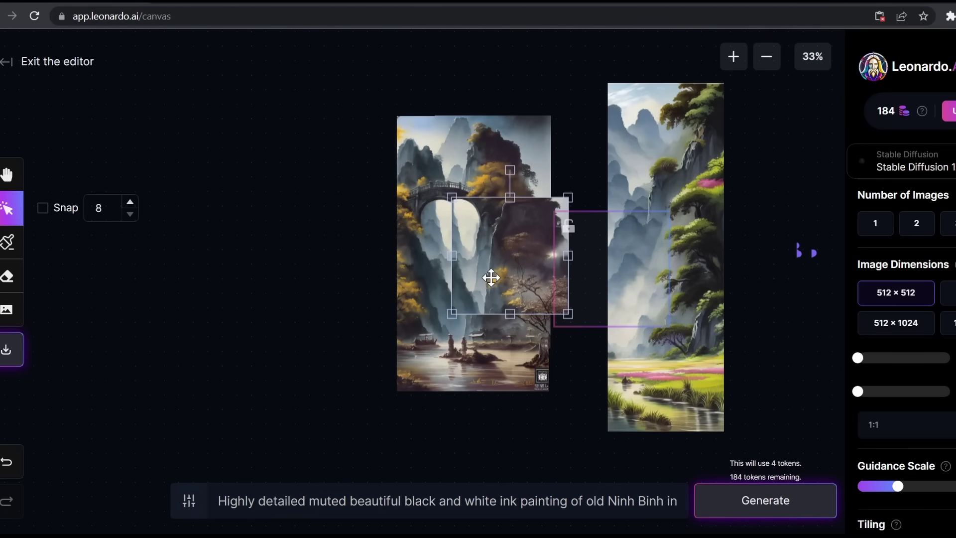
key("ctrl+z")
key("ctrl+z")
key("ctrl+z")
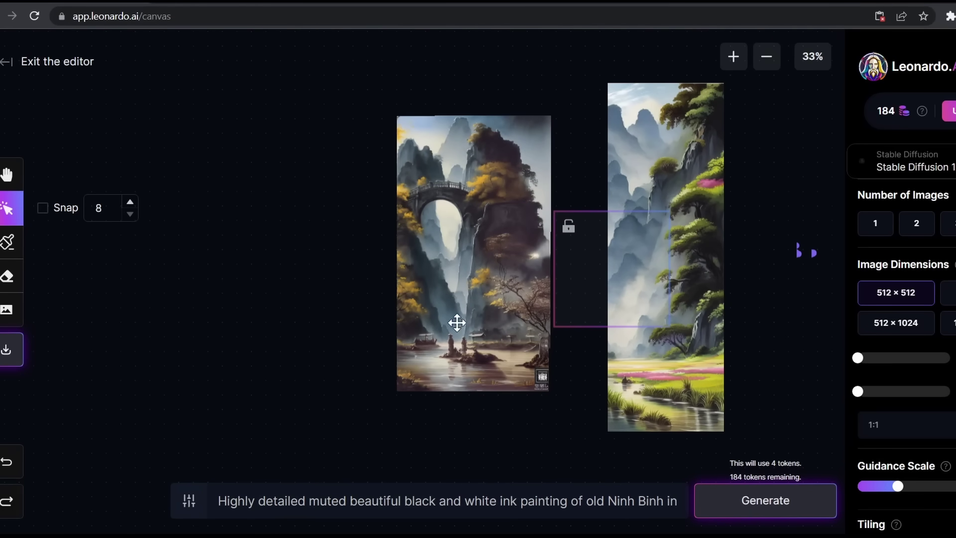
mouse_move(676, 310)
left_mouse_down()
mouse_move(627, 300)
mouse_move(655, 302)
left_mouse_up()
mouse_move(687, 63)
left_mouse_down()
mouse_move(676, 94)
mouse_move(700, 66)
left_mouse_up()
left_click_drag(678, 134, 690, 135)
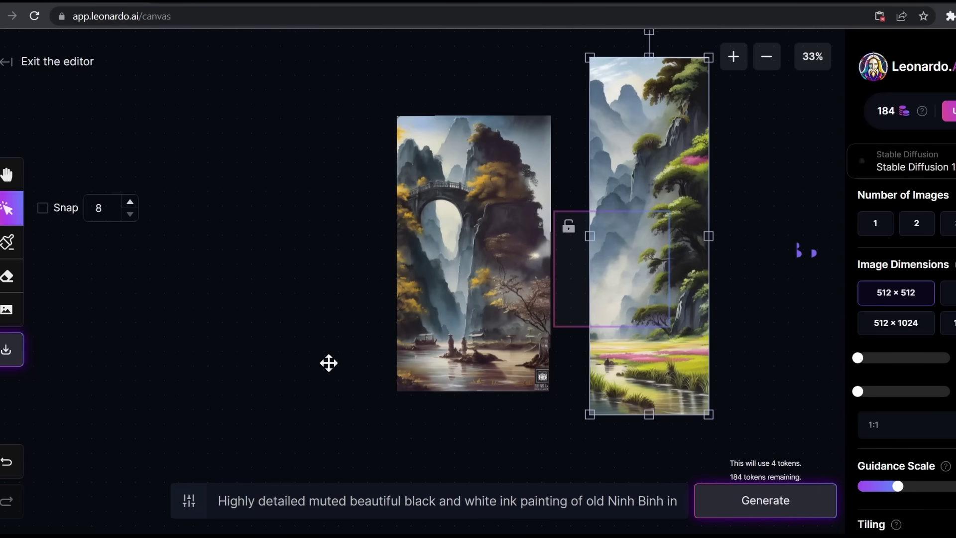
- Erase the landscape's bottom strip and generate a fill bridging the tops of both images
left_click(7, 275)
left_click_drag(593, 399, 648, 388)
scroll(648, 388, "down", 2)
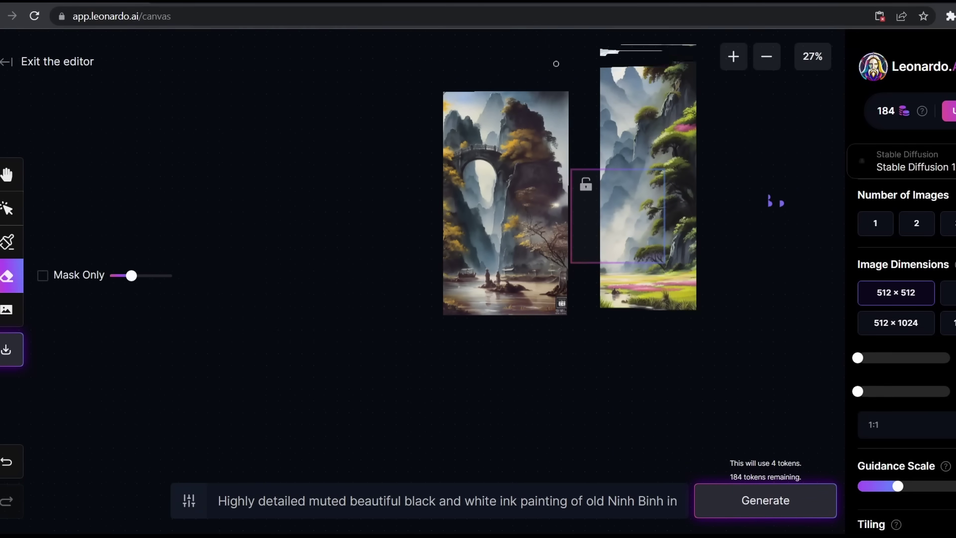
key("v")
mouse_move(615, 232)
left_mouse_down()
mouse_move(519, 145)
mouse_move(559, 163)
left_mouse_up()
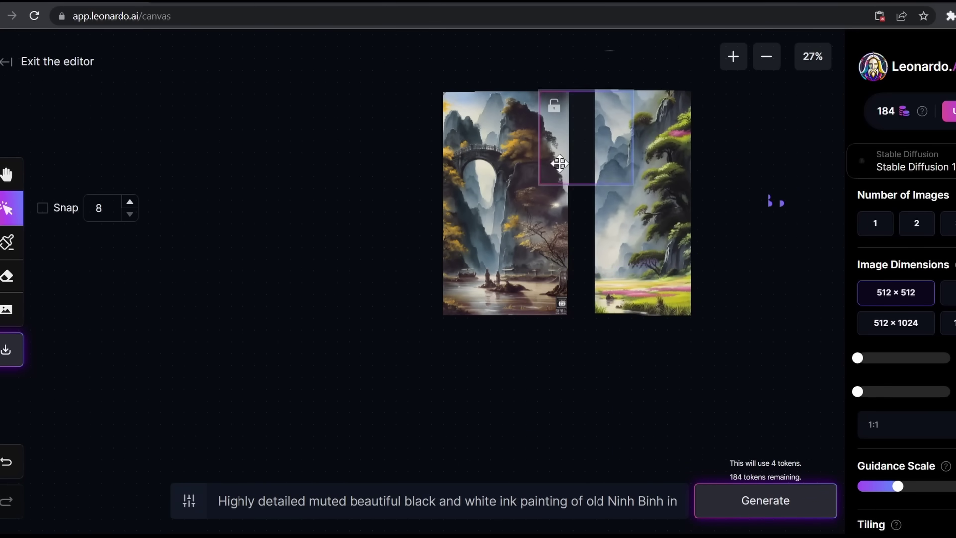
left_click_drag(622, 249, 640, 265)
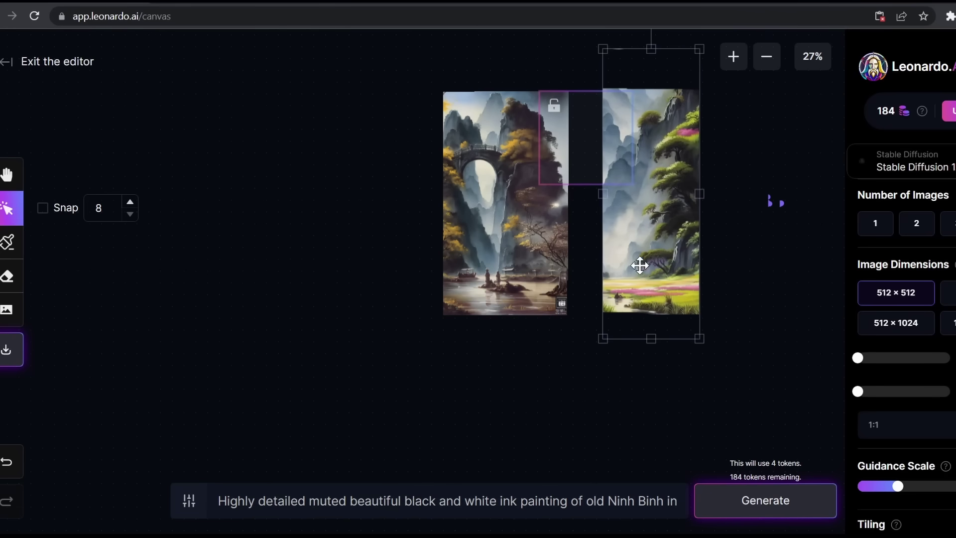
left_click(805, 500)
scroll(732, 292, "up", 2)
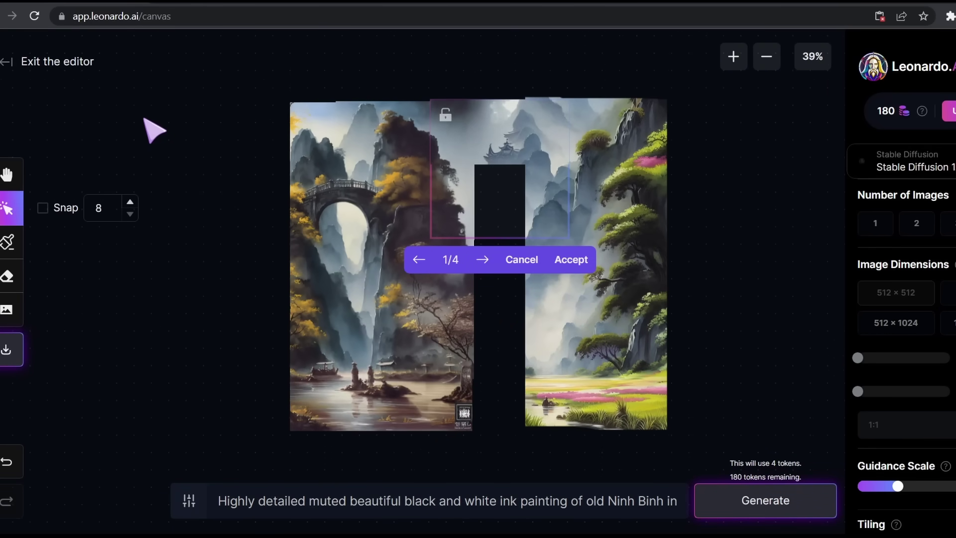
- Cycle through the bridging fill options and accept the chosen misty peaks
left_click(482, 259)
left_click(482, 259)
left_click(482, 260)
left_click(483, 259)
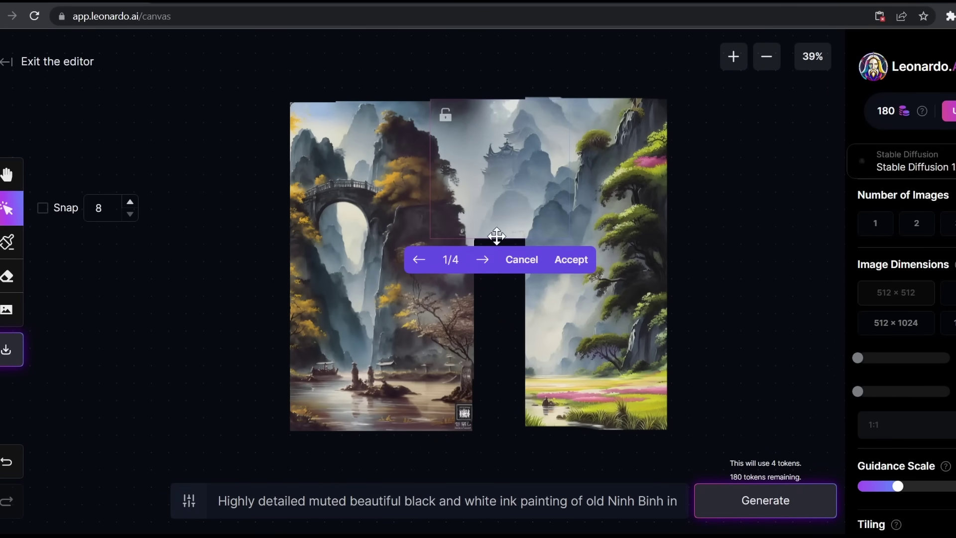
left_click(591, 262)
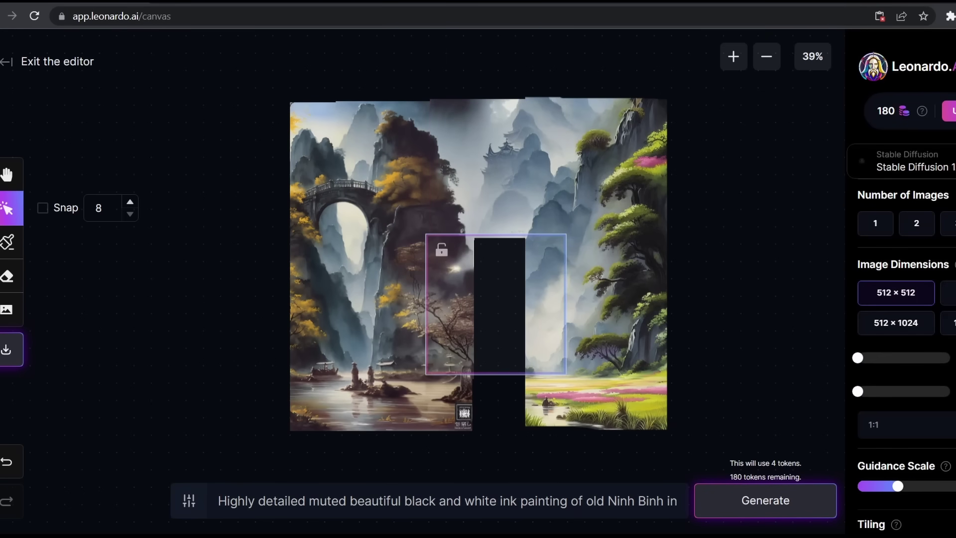
- Switch the frame to 512×1024 and generate a fill for the remaining lower gap
left_click(948, 292)
left_click(902, 329)
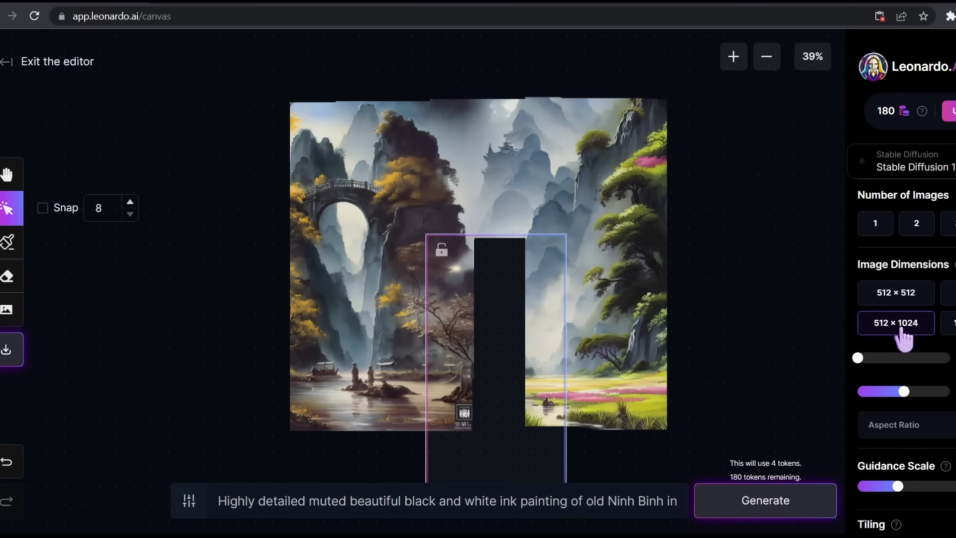
scroll(647, 378, "down", 3)
scroll(560, 435, "up", 2)
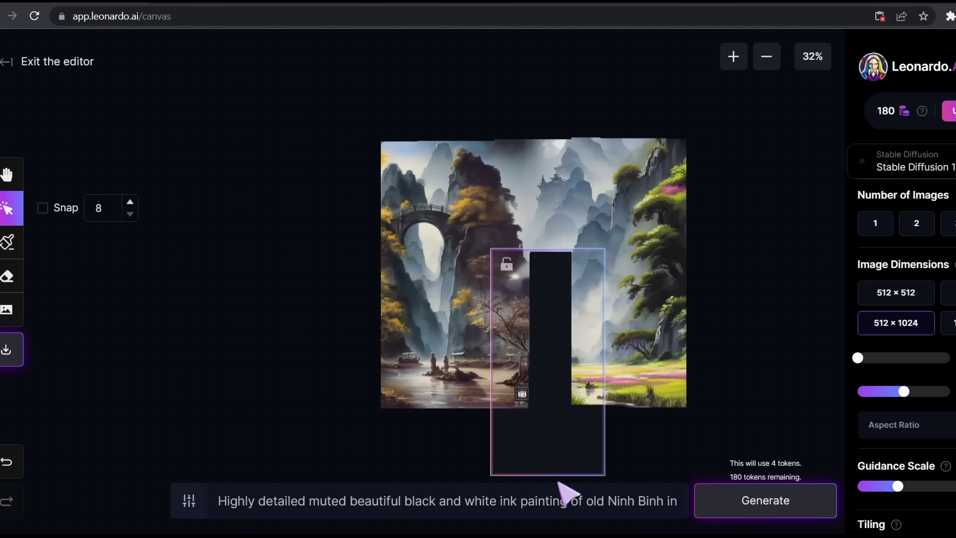
left_click_drag(565, 491, 570, 425)
key("Return")
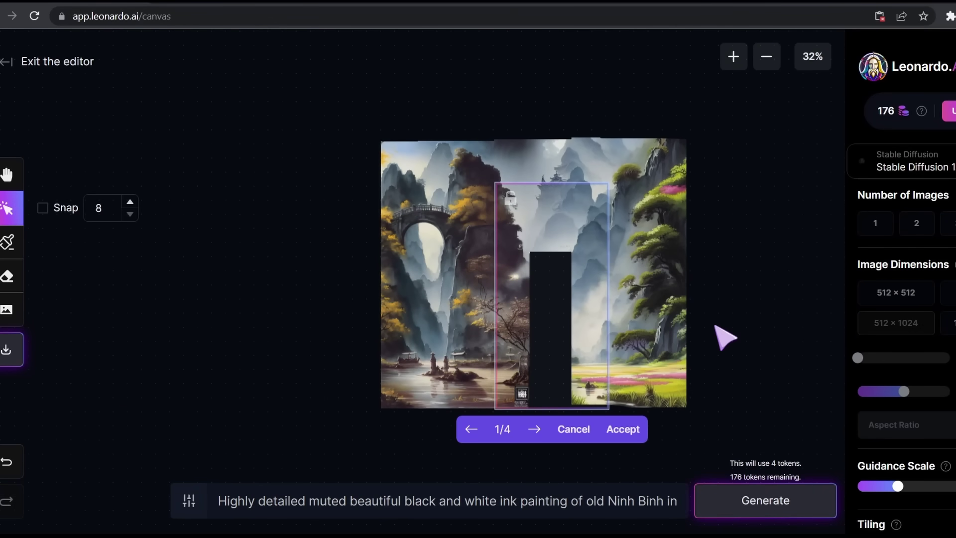
key("h")
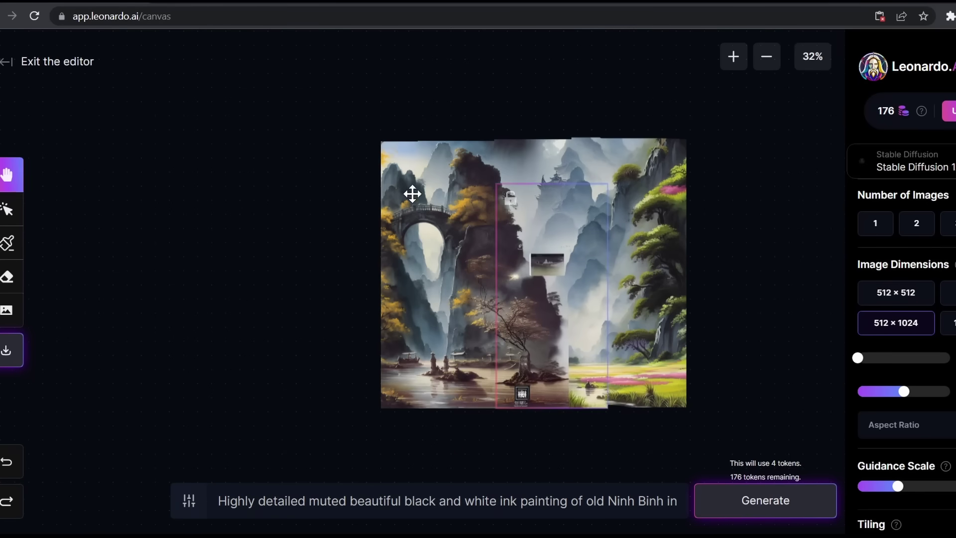
left_click_drag(387, 196, 283, 166)
left_click_drag(638, 286, 732, 256)
scroll(700, 271, "up", 4)
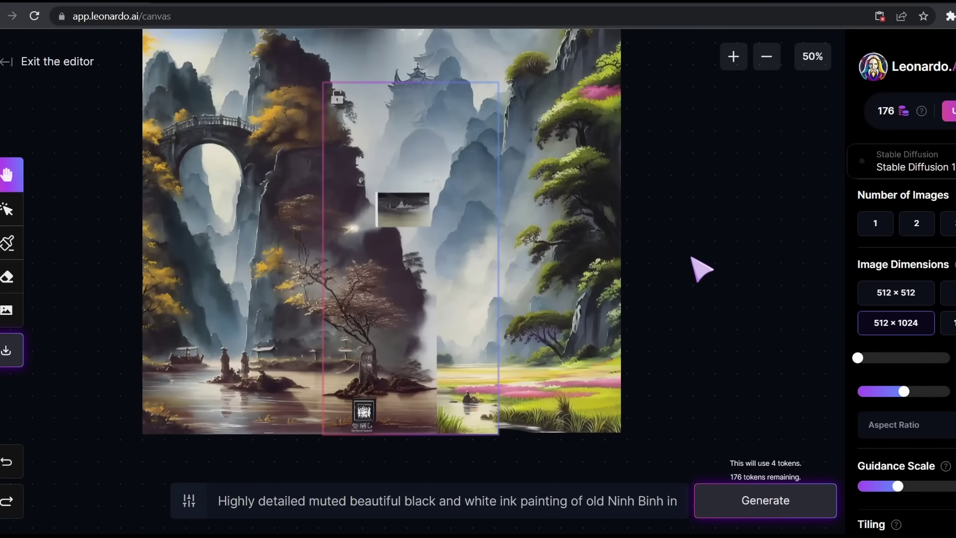
scroll(700, 269, "down", 4)
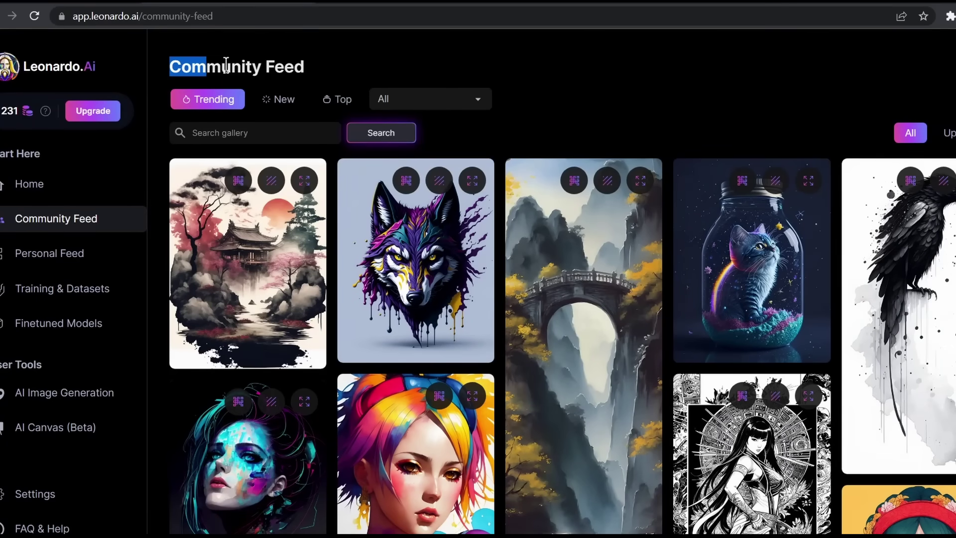
- Open Upgrade and scroll the Free $0, Apprentice $10, Artisan $24 and Maestro $48 plans
left_click_drag(226, 64, 338, 75)
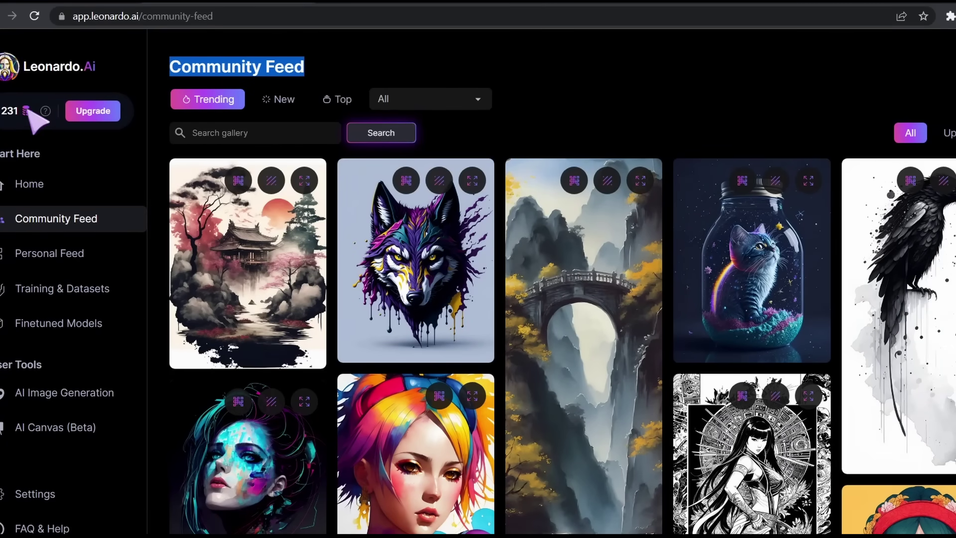
left_click(79, 119)
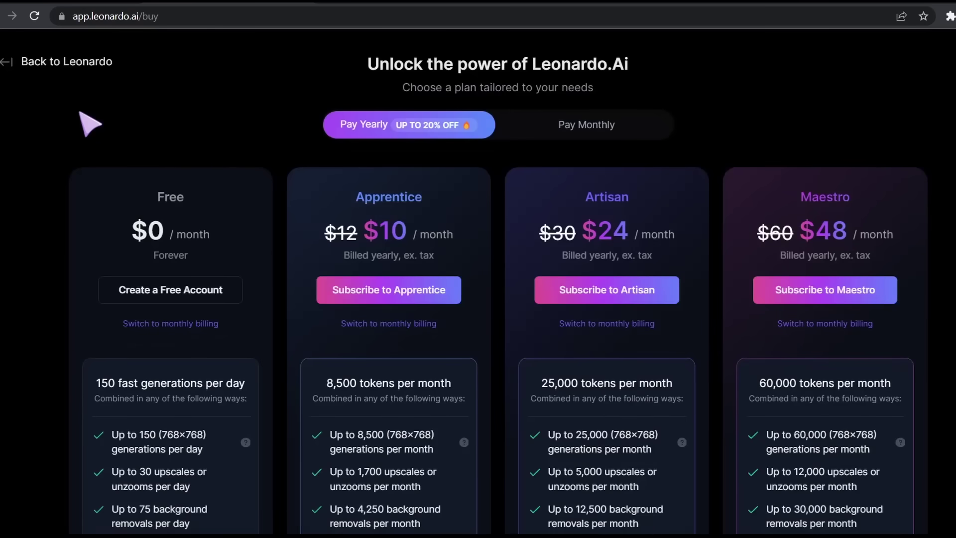
scroll(428, 222, "down", 10)
scroll(432, 222, "down", 5)
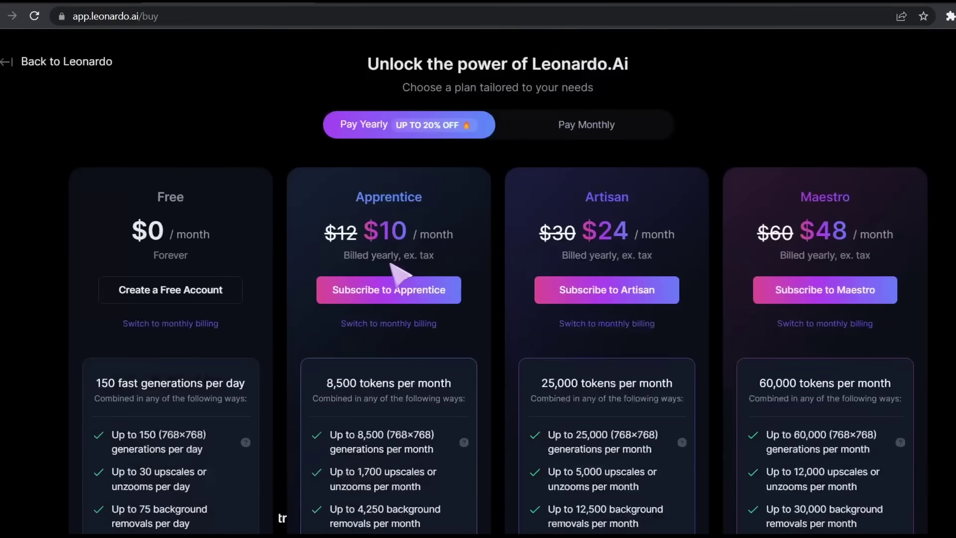